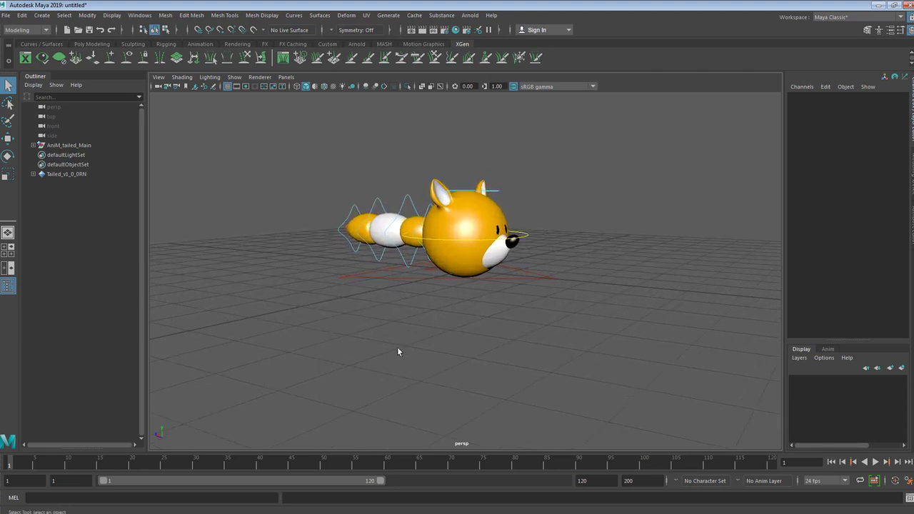
# Step: Create a new shelf named tail
pyautogui.keyDown('alt'); pyautogui.moveTo(277, 300); pyautogui.dragTo(418, 343); pyautogui.keyUp('alt')
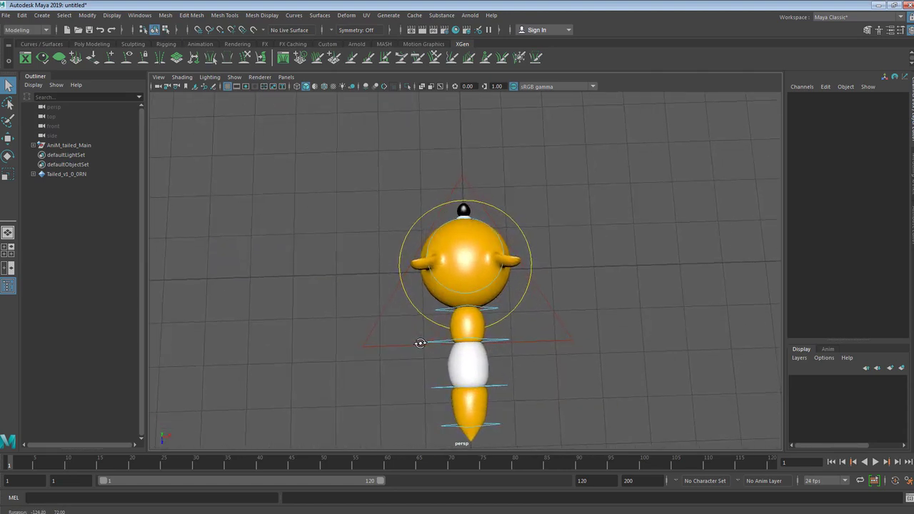
pyautogui.keyDown('alt'); pyautogui.moveTo(542, 360); pyautogui.dragTo(497, 295, button='middle'); pyautogui.keyUp('alt')
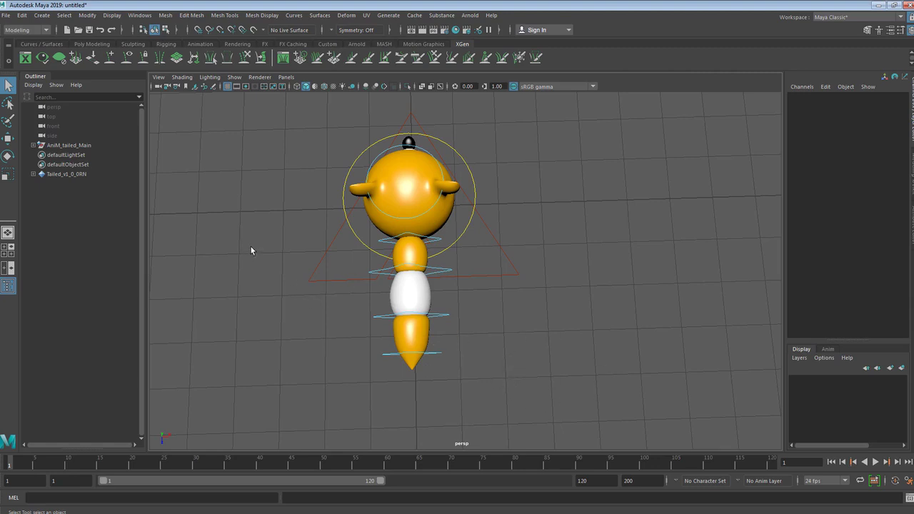
pyautogui.click(201, 43)
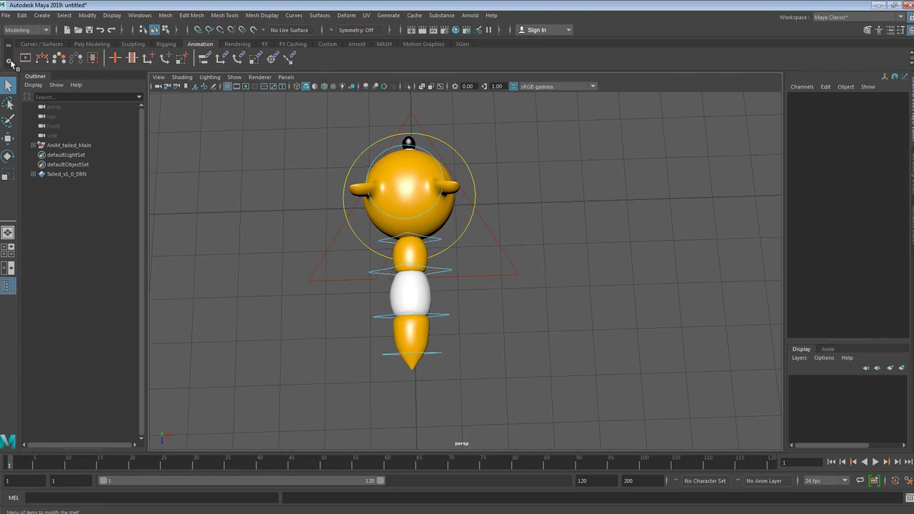
pyautogui.click(9, 62)
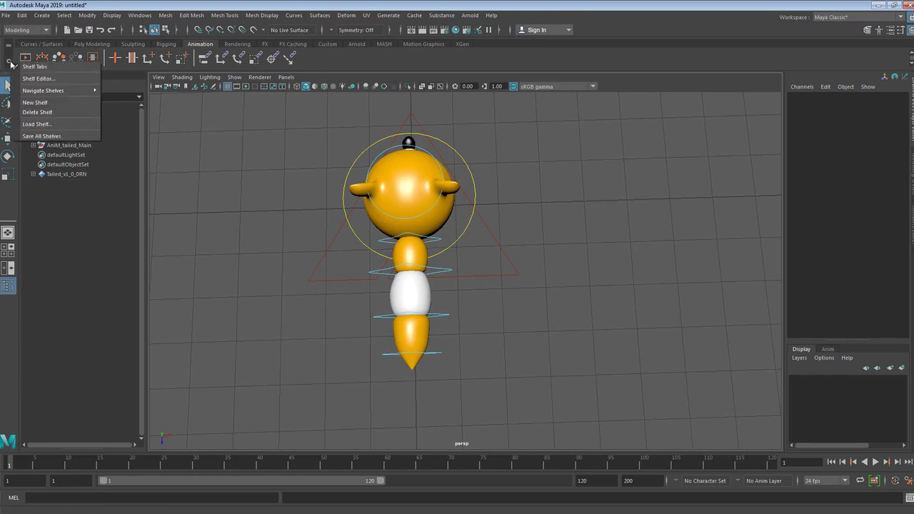
pyautogui.click(53, 104)
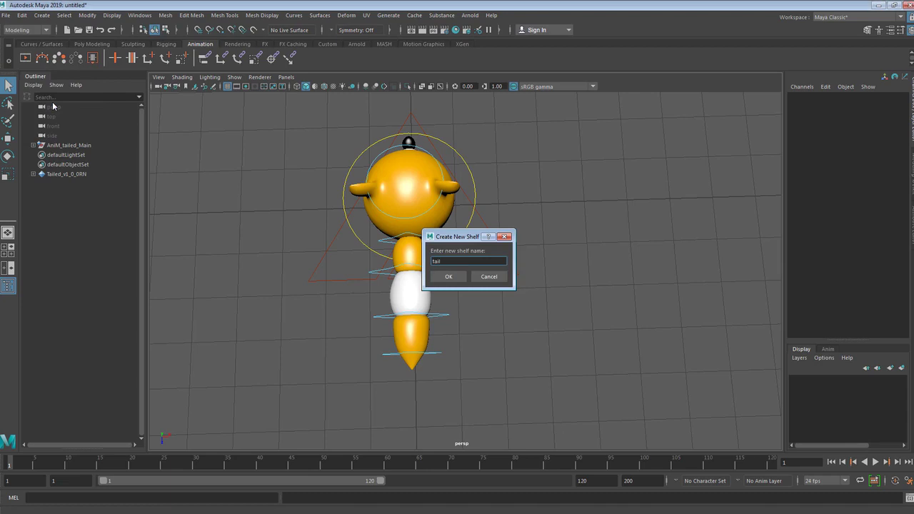
pyautogui.press('Return')
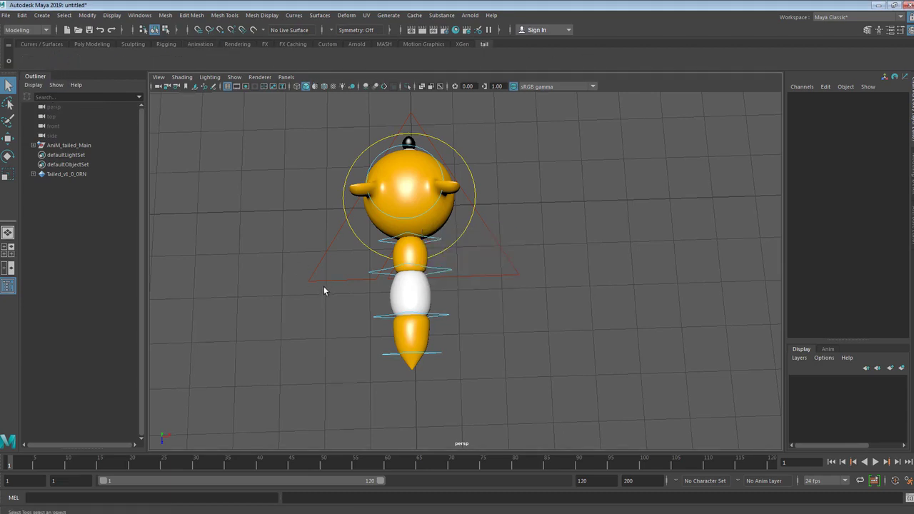
# Step: Select all four tail controls in order from the tail's base to its tip
pyautogui.click(383, 243)
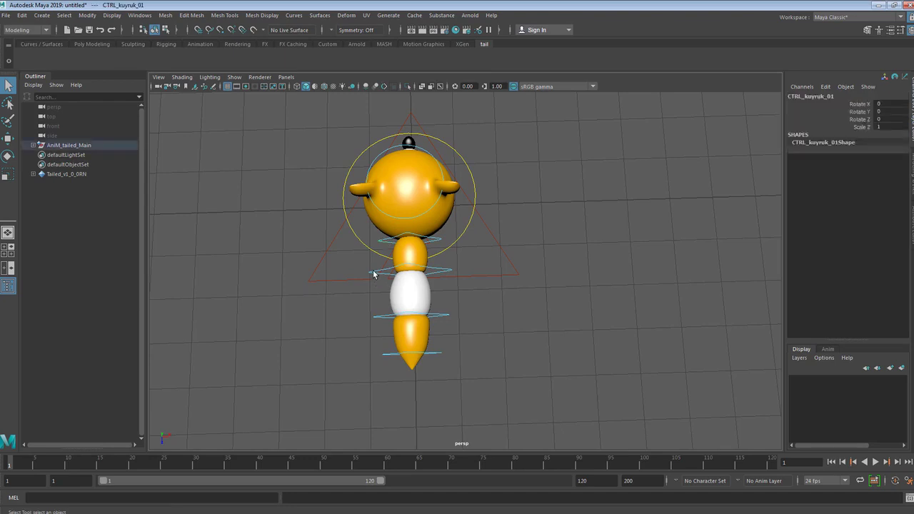
pyautogui.click(390, 316)
pyautogui.click(390, 357)
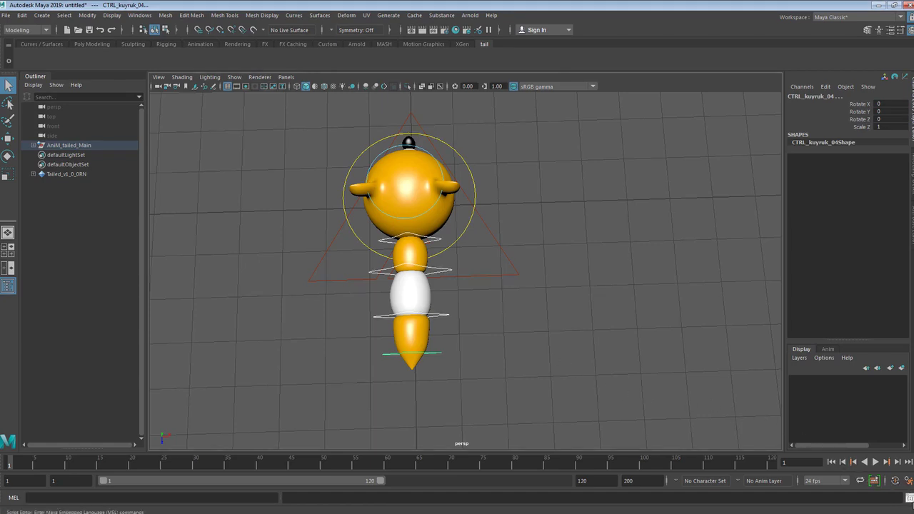
# Step: Save the last four tail selection commands from the Script Editor history to the shelf as a MEL item named tail_all
pyautogui.click(909, 498)
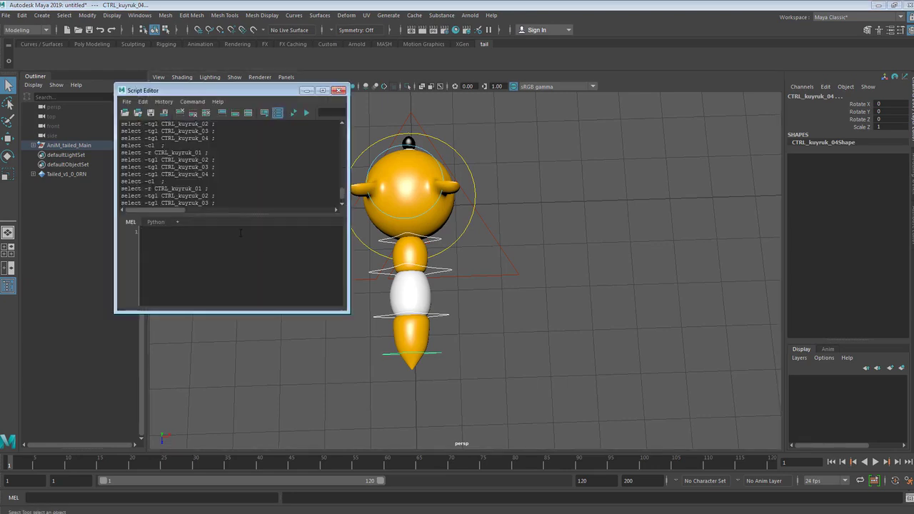
pyautogui.moveTo(242, 215); pyautogui.dragTo(245, 245)
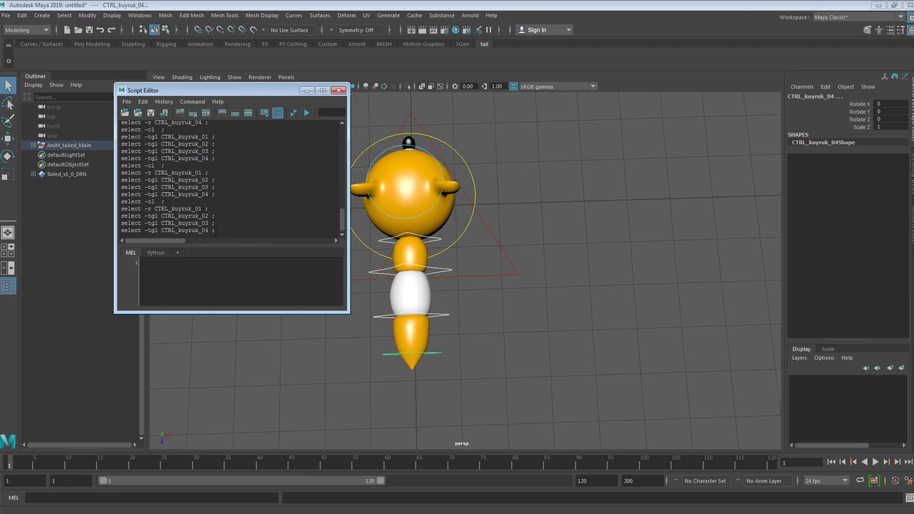
pyautogui.moveTo(222, 231); pyautogui.dragTo(121, 209)
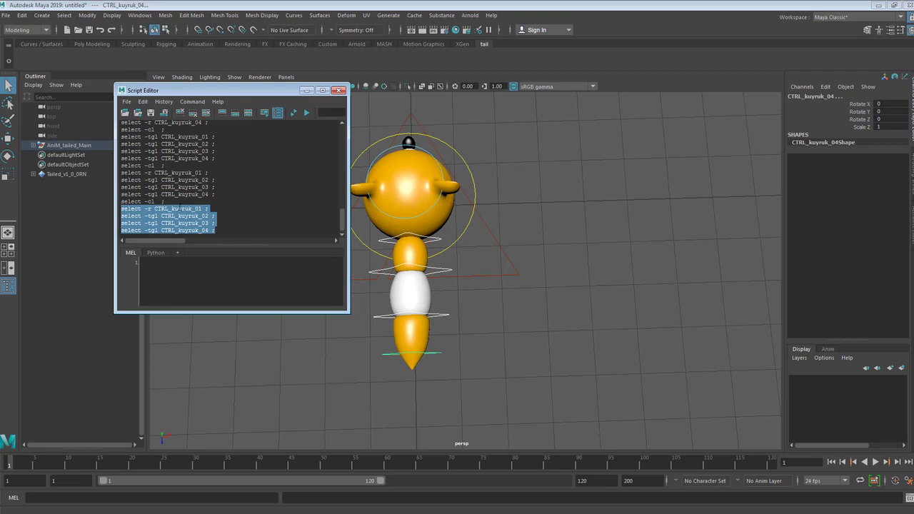
pyautogui.click(126, 103)
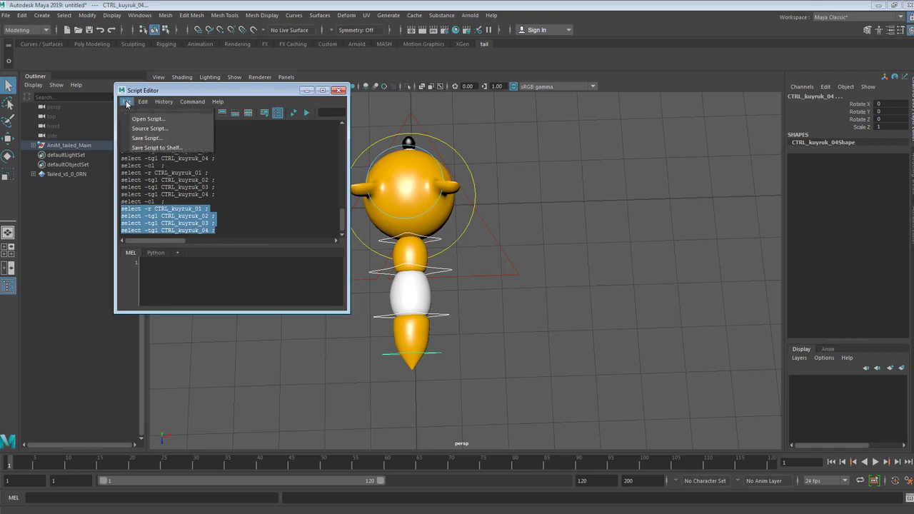
pyautogui.click(144, 148)
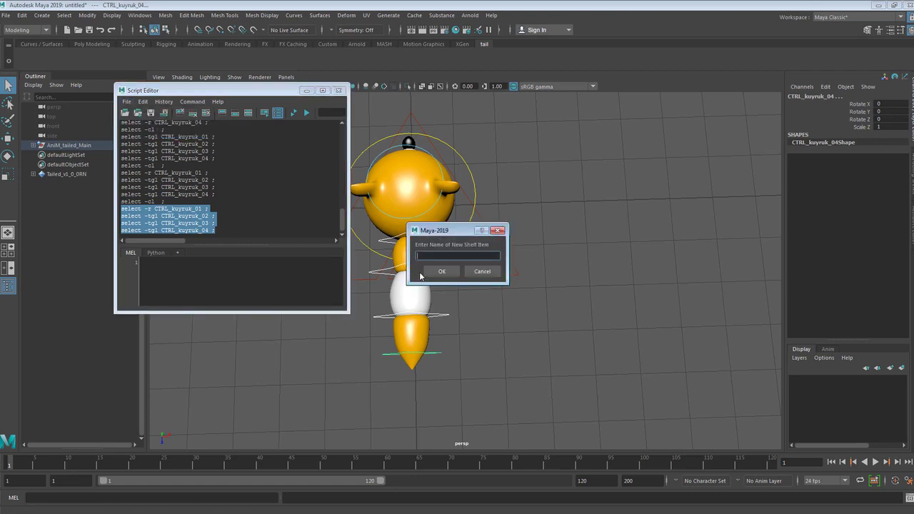
pyautogui.write('tail_all')
pyautogui.click(437, 272)
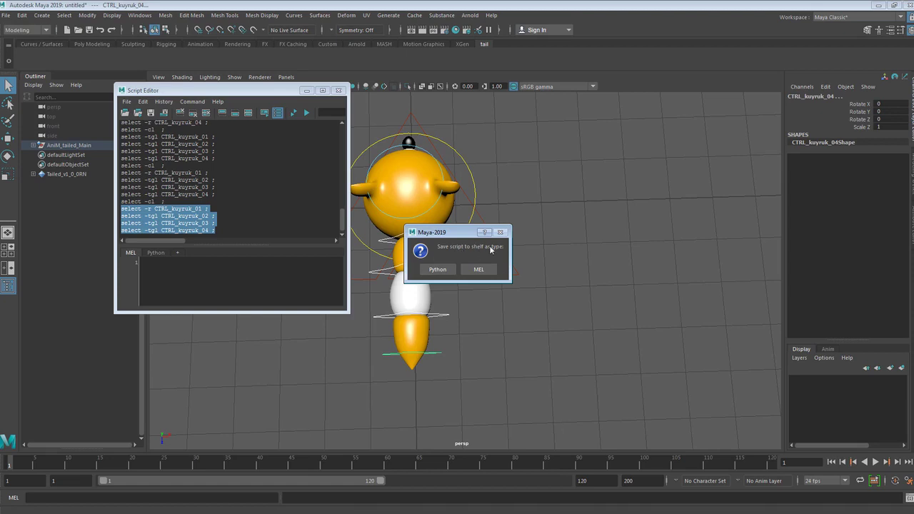
pyautogui.click(480, 270)
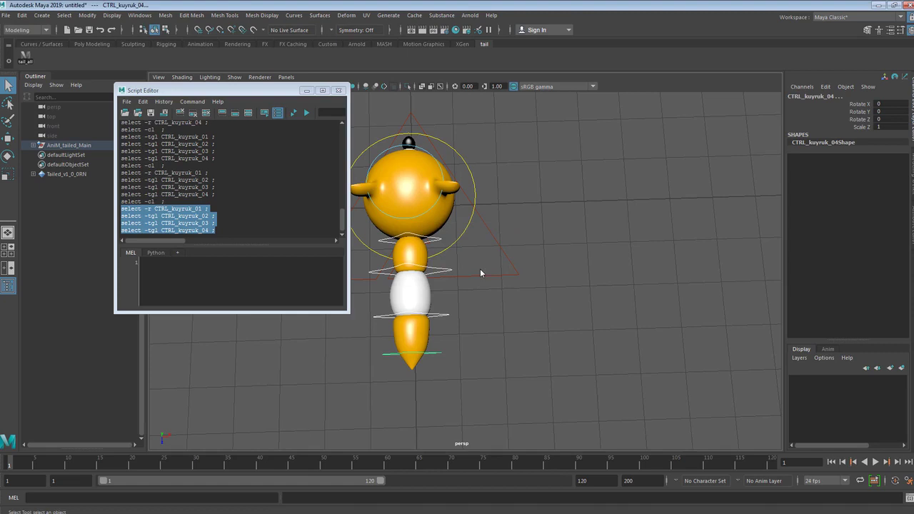
pyautogui.click(339, 90)
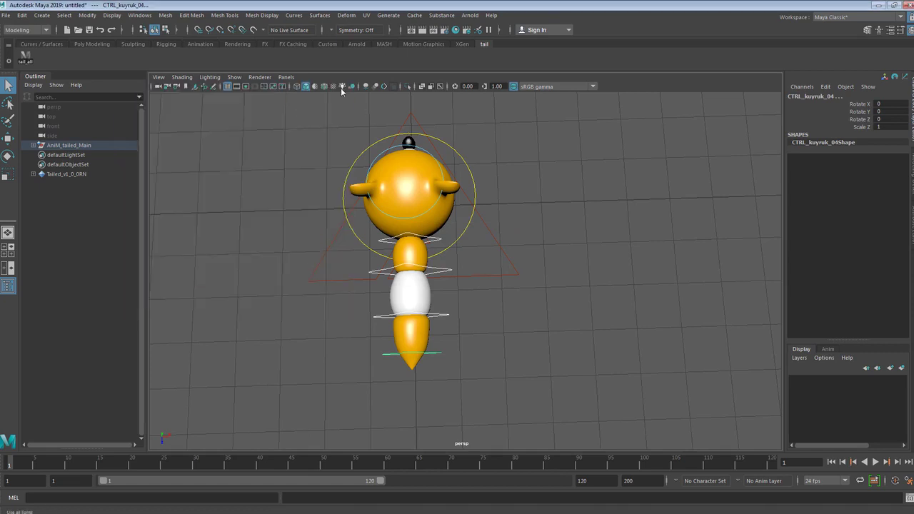
# Step: Reselect the tail controls with the tail_all script, rotate them to about -52.6 in Y, and key the pose at frame 1
pyautogui.moveTo(587, 281)
pyautogui.mouseDown()
pyautogui.moveTo(638, 238)
pyautogui.moveTo(590, 296)
pyautogui.mouseUp()
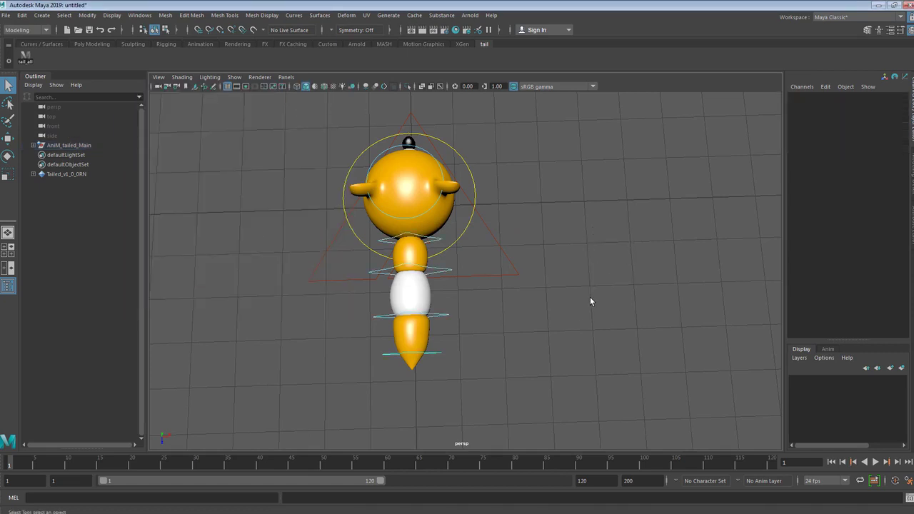
pyautogui.click(25, 60)
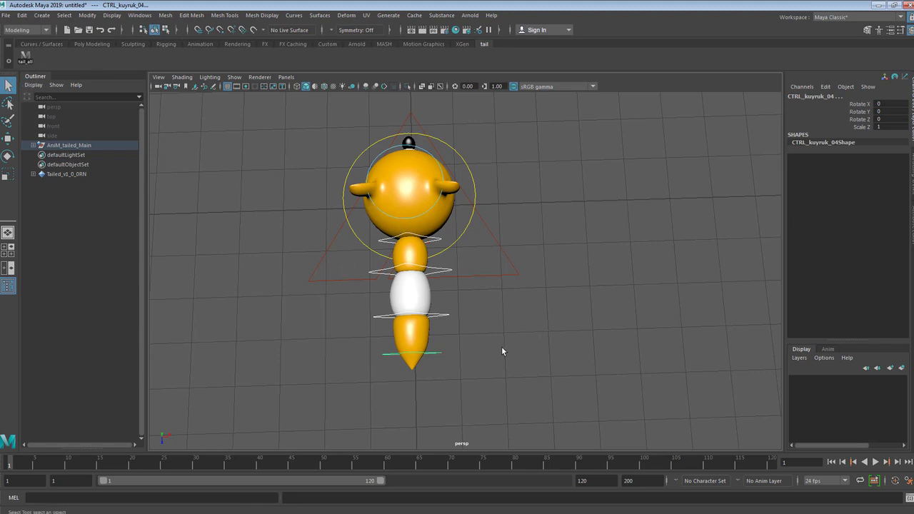
pyautogui.press('e')
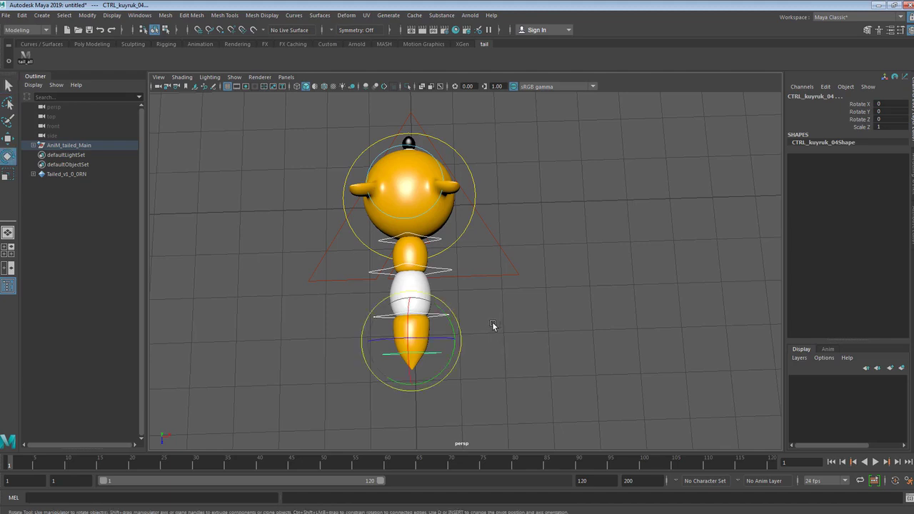
pyautogui.click(446, 316)
pyautogui.moveTo(446, 317); pyautogui.dragTo(447, 352)
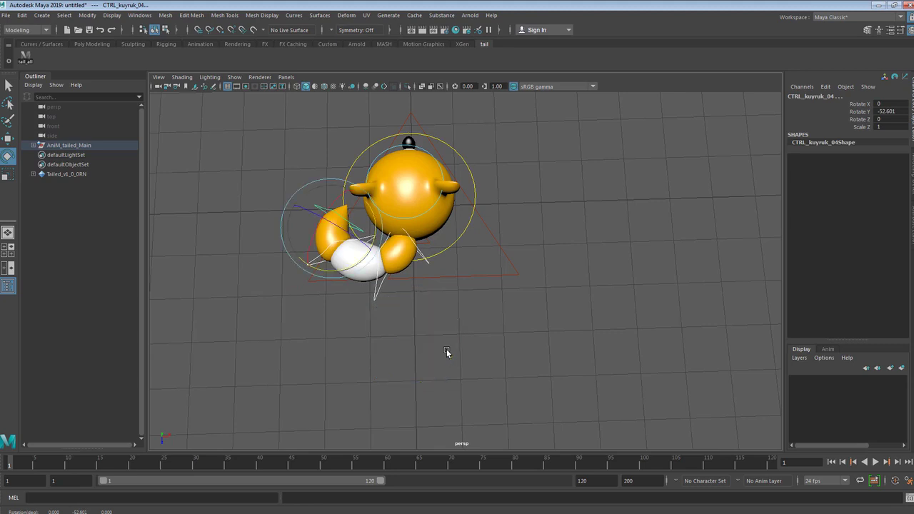
pyautogui.press('s')
# Step: At frame 20, rotate the tail controls to the opposite side, about 51.8 in Y, and key the pose
pyautogui.click(131, 466)
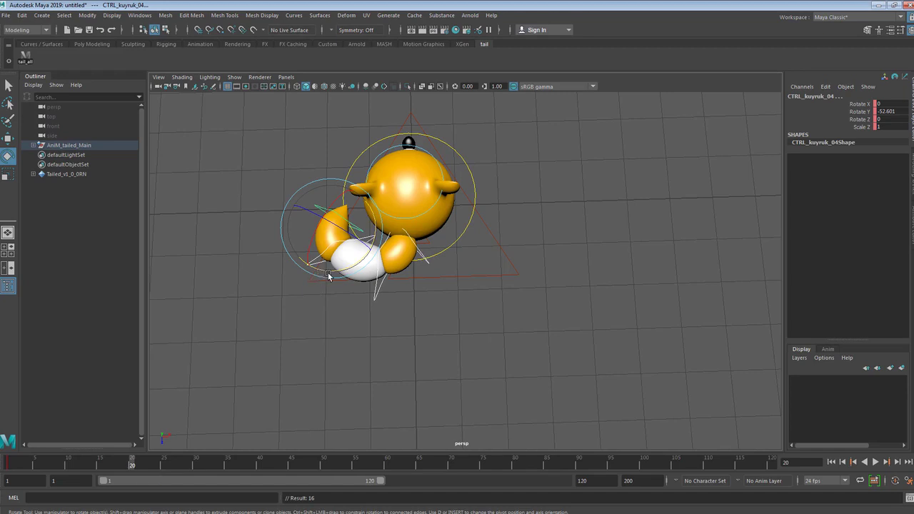
pyautogui.moveTo(328, 276); pyautogui.dragTo(400, 222)
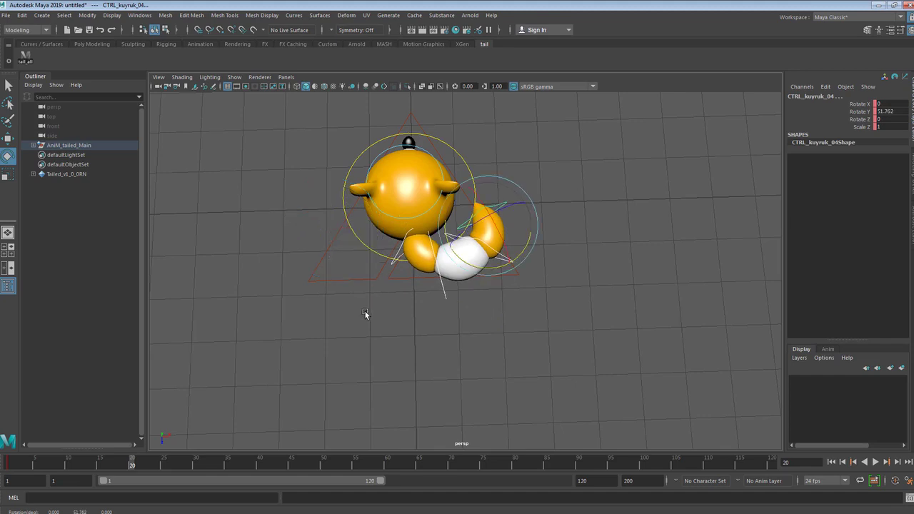
pyautogui.press('s')
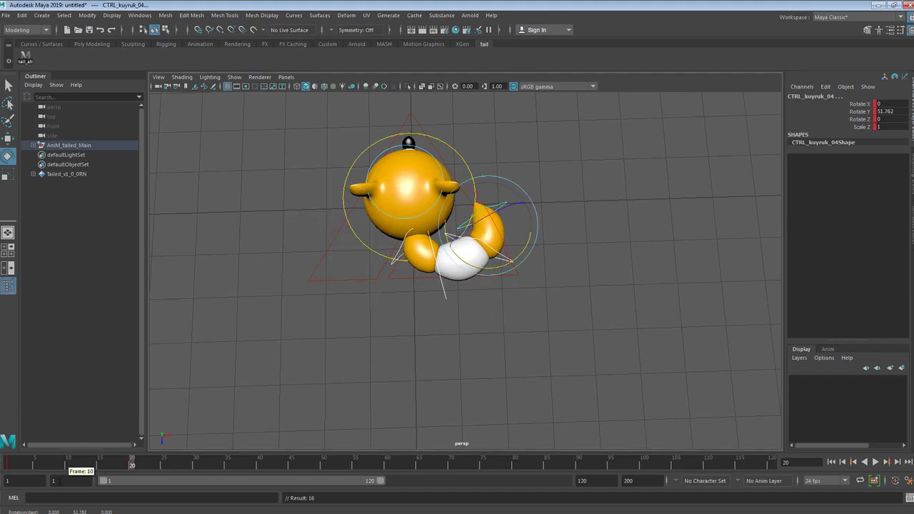
# Step: Carry the frame 1 tail pose over to frame 40 and key it there
pyautogui.moveTo(129, 469); pyautogui.dragTo(8, 472)
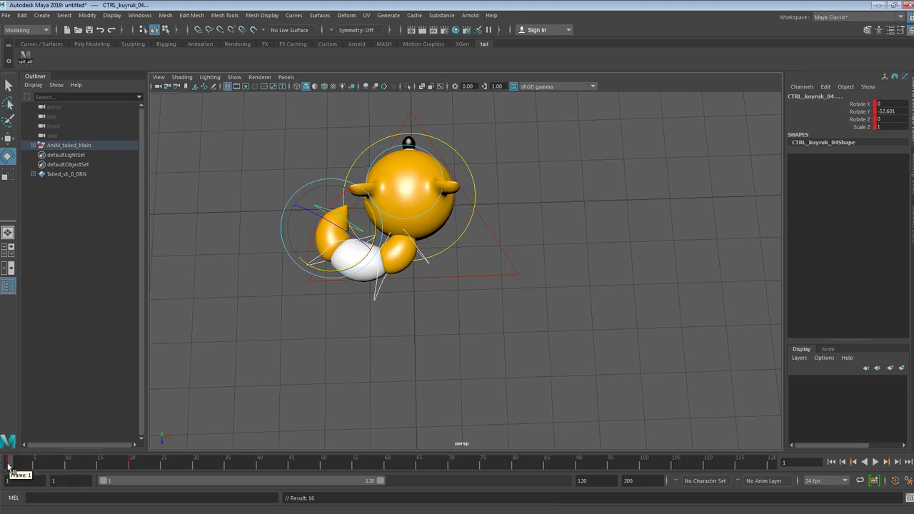
pyautogui.moveTo(9, 468); pyautogui.dragTo(260, 468)
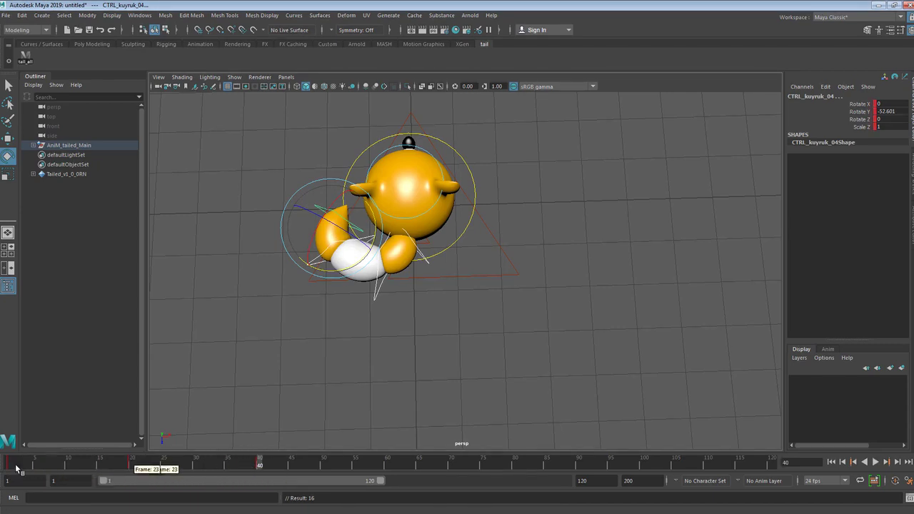
pyautogui.moveTo(10, 468); pyautogui.dragTo(261, 481)
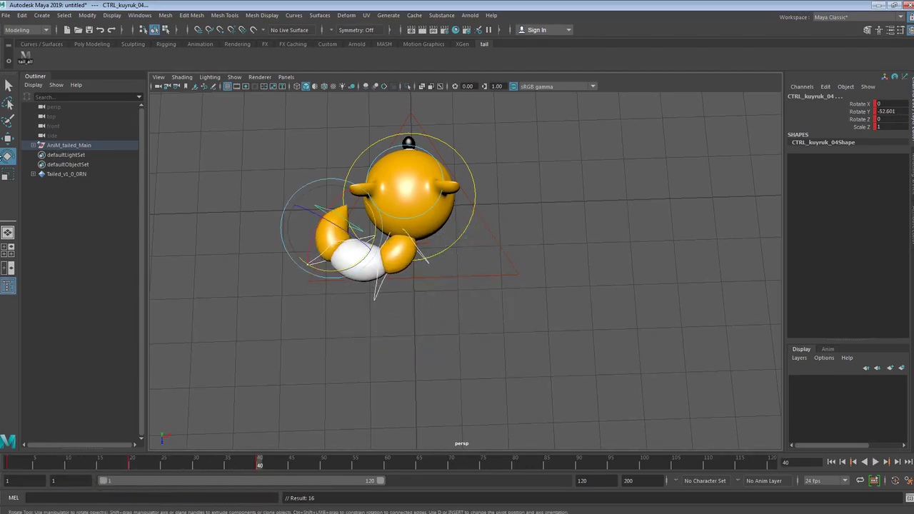
# Step: Save the scene as Tail_v1 in the project's scenes folder in Maya Binary format
pyautogui.click(5, 15)
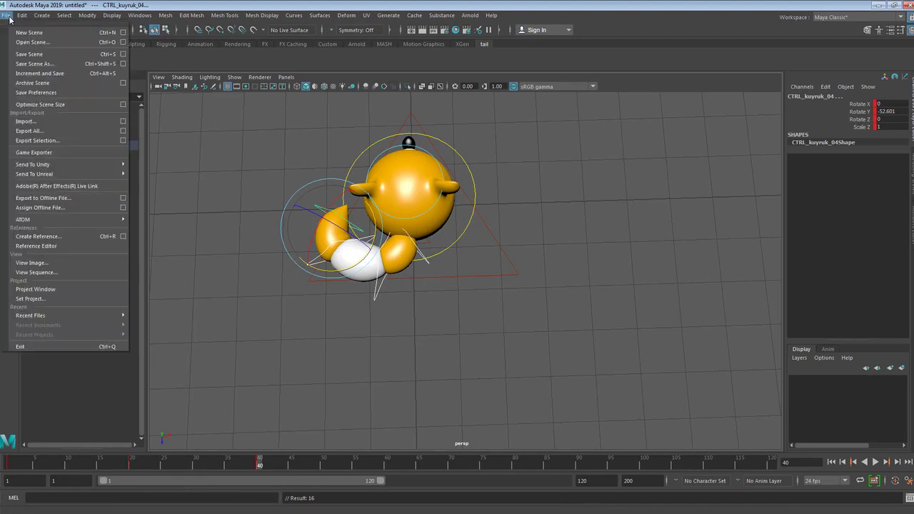
pyautogui.click(38, 68)
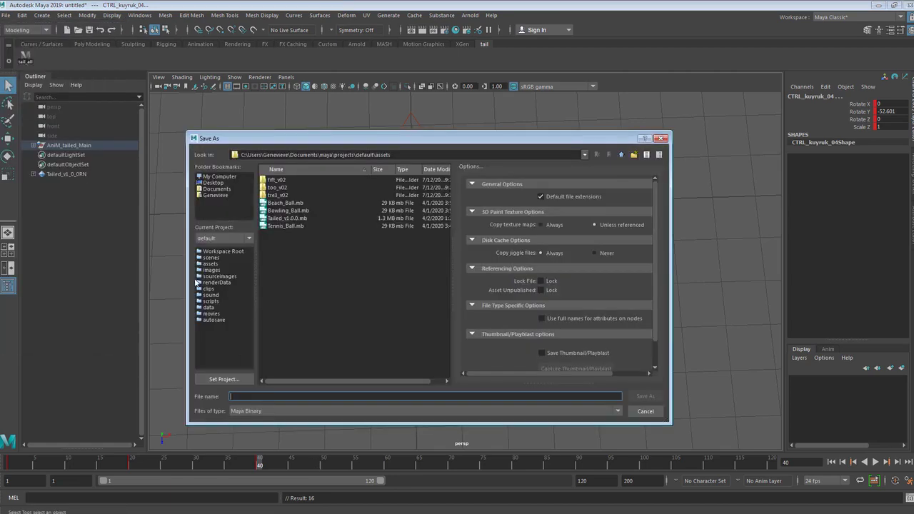
pyautogui.click(211, 259)
pyautogui.click(247, 397)
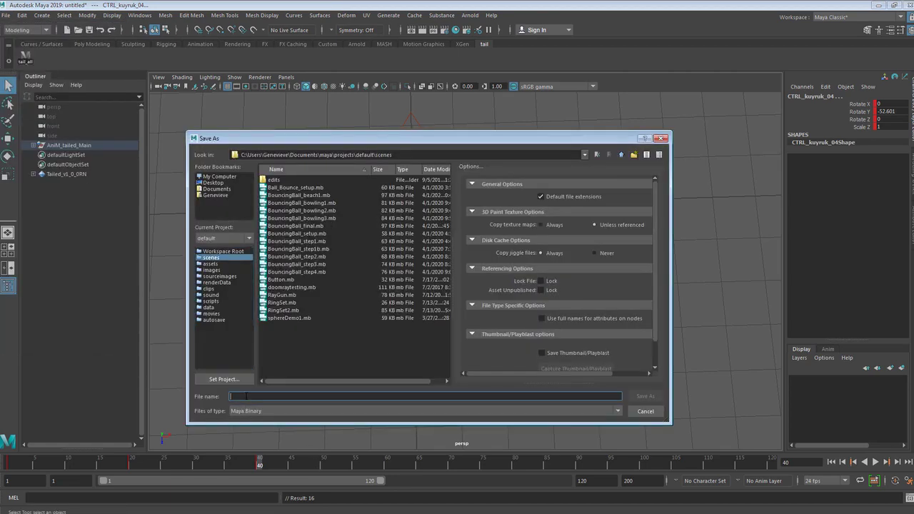
pyautogui.write('t')
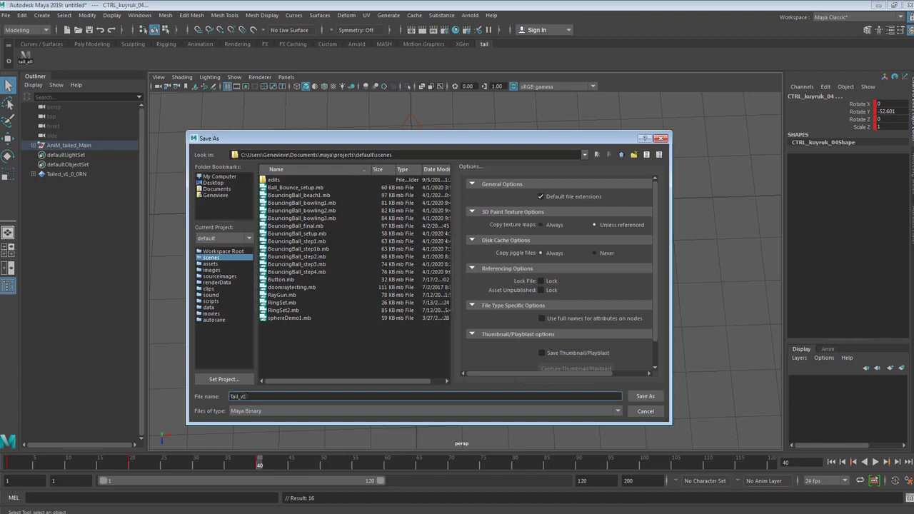
pyautogui.press('Return')
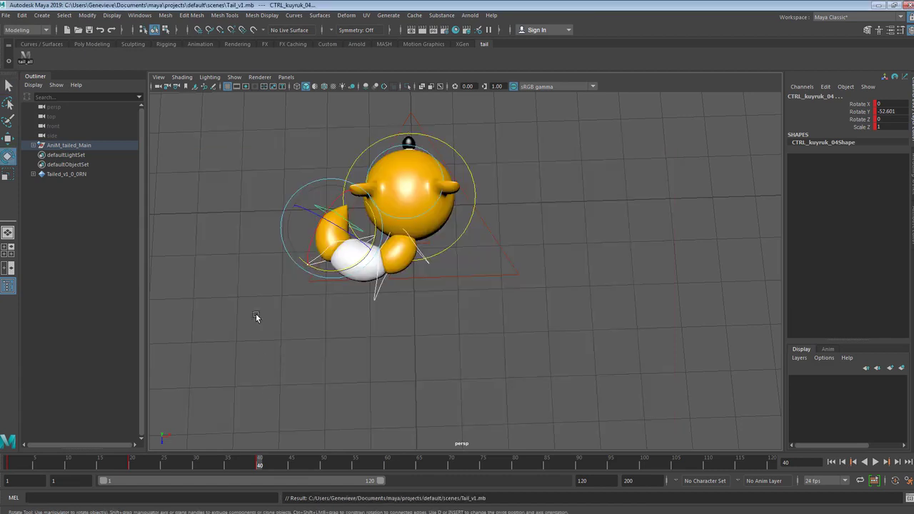
# Step: Open the Graph Editor for the tail controls and move its window lower, clear of the character's head
pyautogui.click(139, 15)
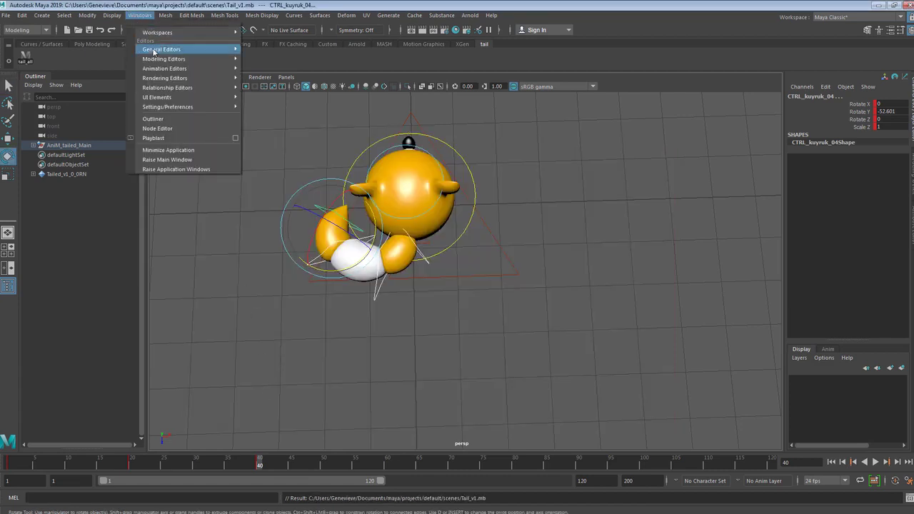
pyautogui.moveTo(155, 59)
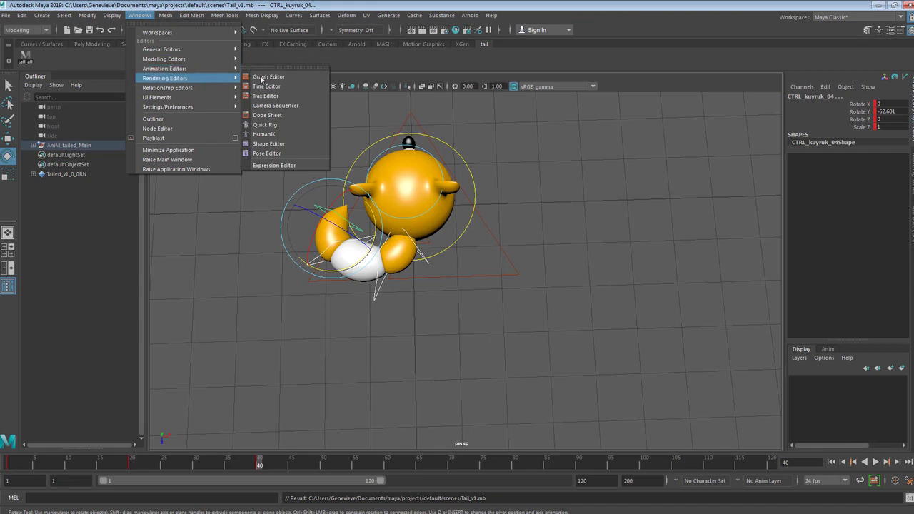
pyautogui.click(269, 77)
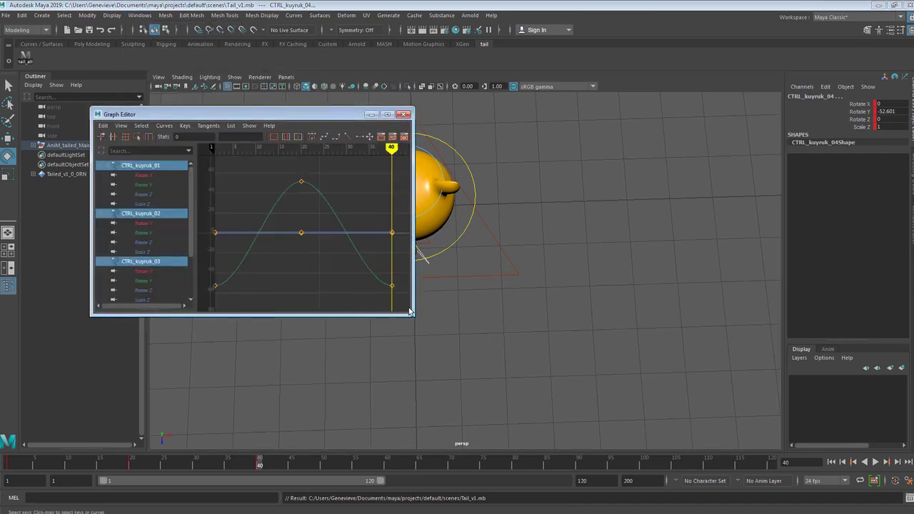
pyautogui.moveTo(327, 116); pyautogui.dragTo(367, 215)
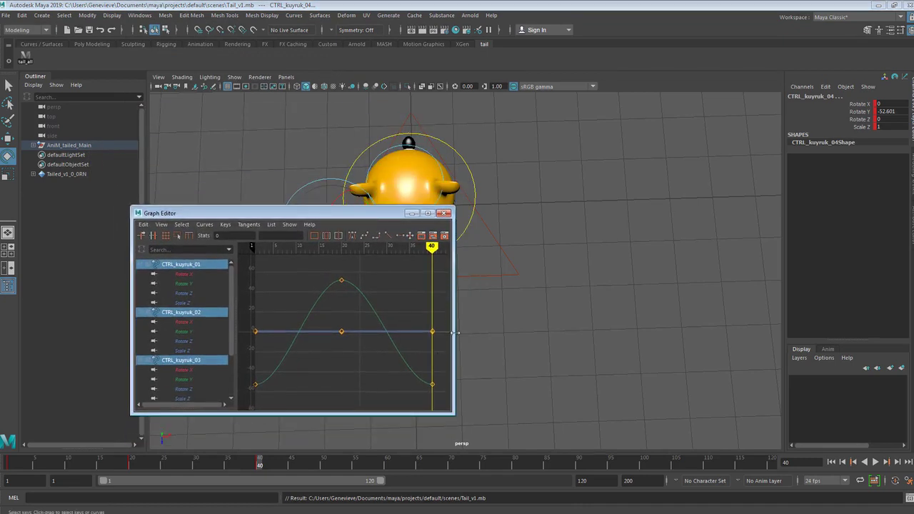
# Step: Widen the Graph Editor window and turn on the display of the curves' infinity
pyautogui.moveTo(455, 331); pyautogui.dragTo(606, 349)
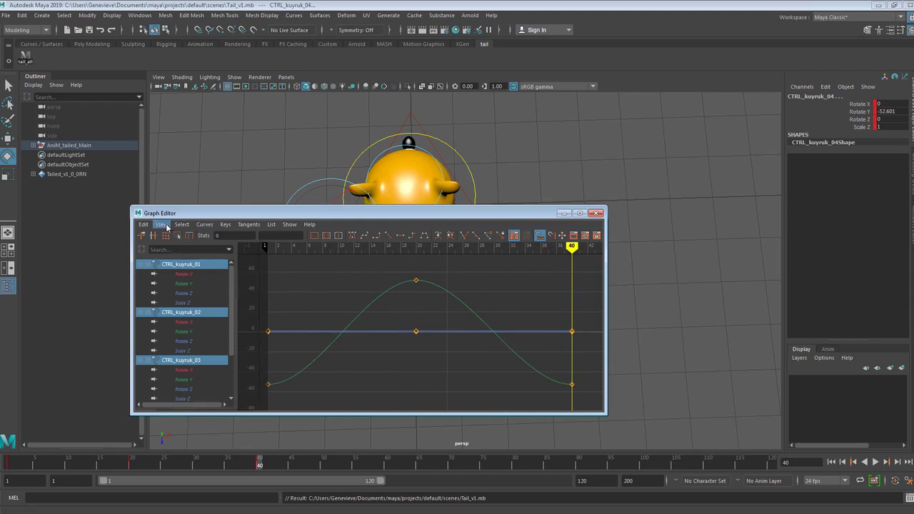
pyautogui.click(164, 225)
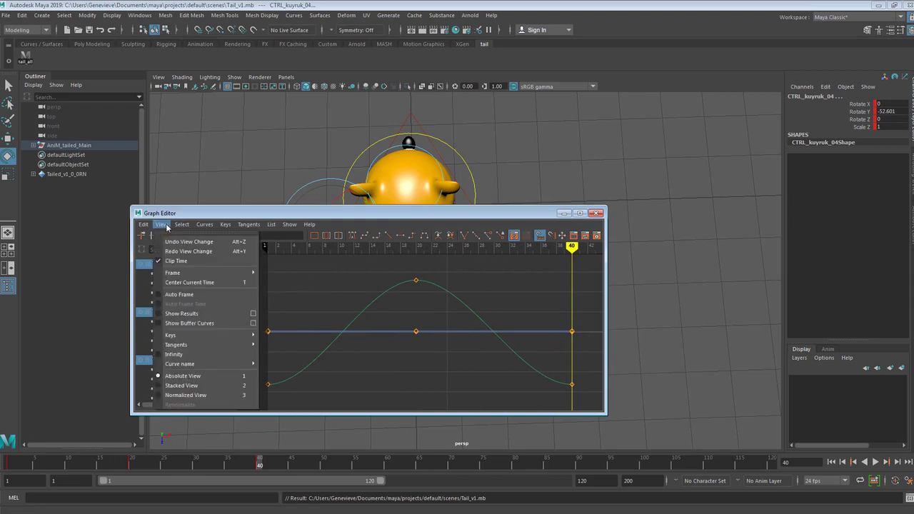
pyautogui.click(159, 355)
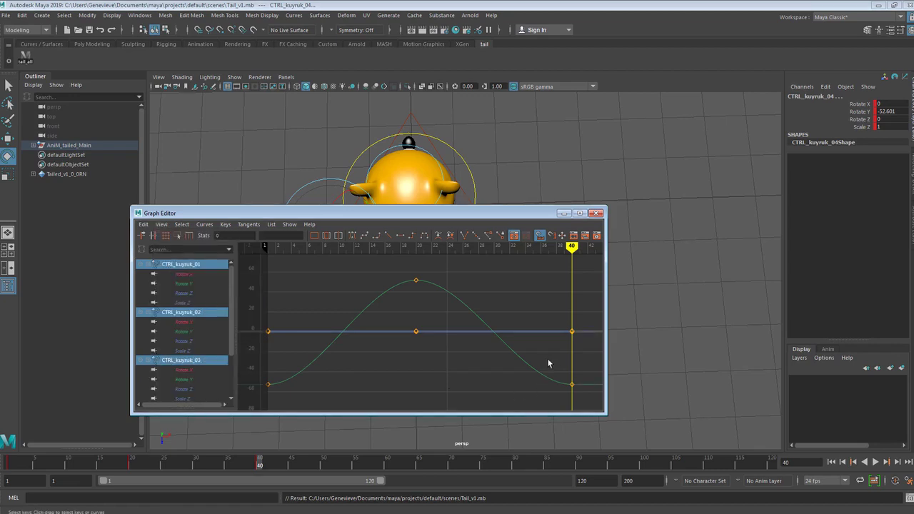
pyautogui.moveTo(607, 344); pyautogui.dragTo(764, 352)
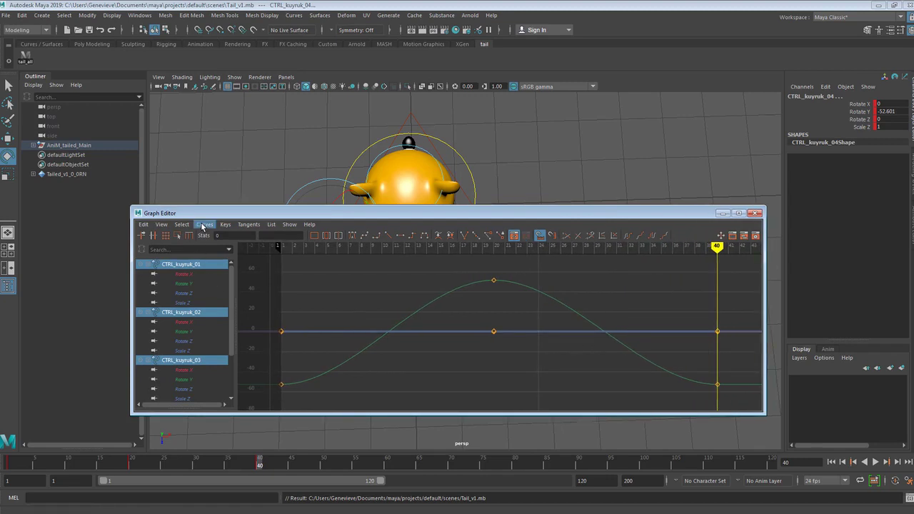
# Step: Set both the pre-infinity and post-infinity of the tail control curves to Cycle
pyautogui.click(204, 225)
pyautogui.moveTo(212, 245)
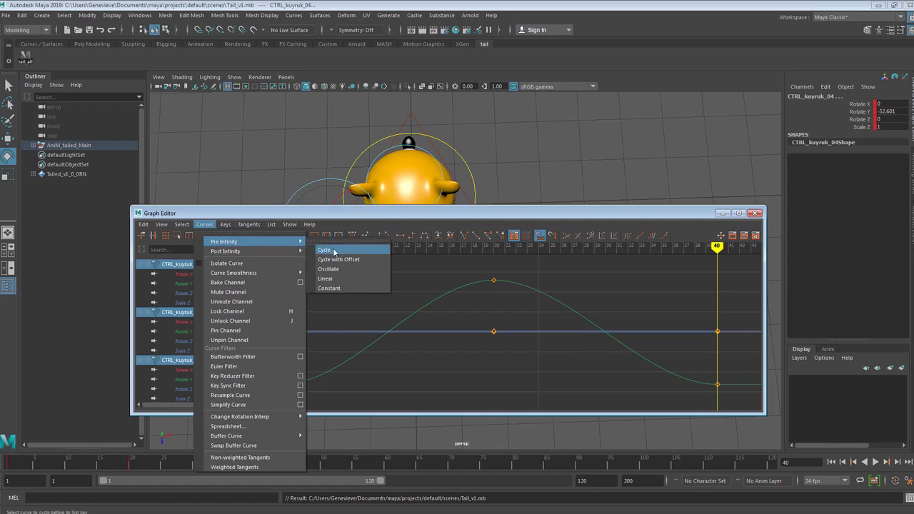
pyautogui.click(327, 246)
pyautogui.click(204, 225)
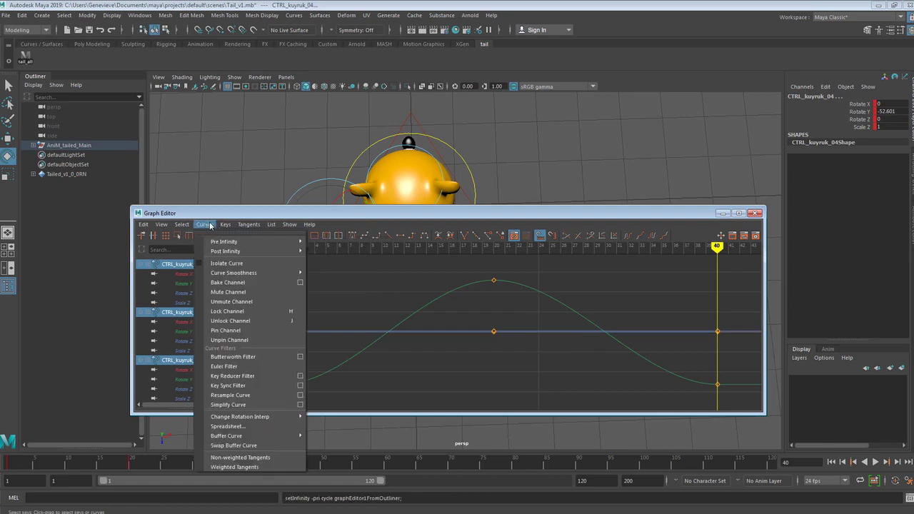
pyautogui.moveTo(278, 252)
pyautogui.click(328, 260)
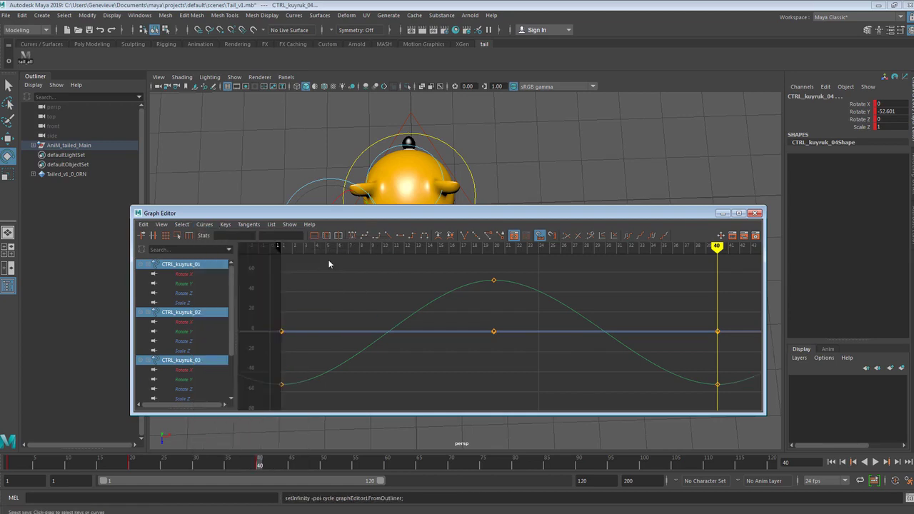
pyautogui.keyDown('alt'); pyautogui.moveTo(516, 371); pyautogui.dragTo(307, 364, button='right'); pyautogui.keyUp('alt')
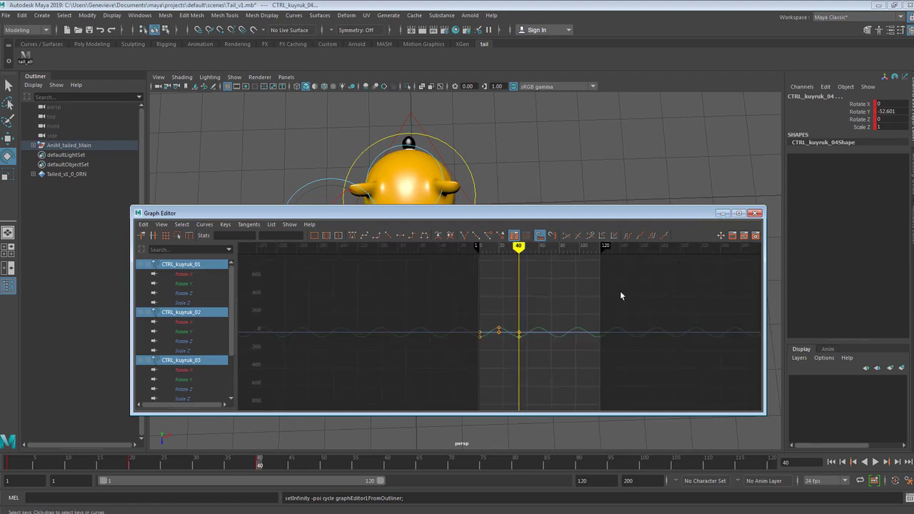
pyautogui.keyDown('alt'); pyautogui.moveTo(578, 343); pyautogui.dragTo(411, 346, button='middle'); pyautogui.keyUp('alt')
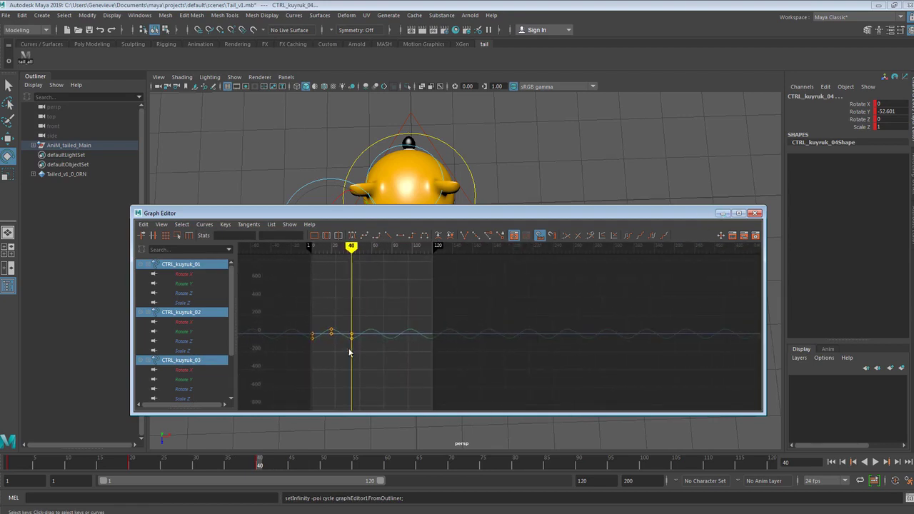
# Step: Minimize the Graph Editor, play back the cycling tail swing, and restore the editor once playback is stopped
pyautogui.click(723, 213)
pyautogui.click(878, 463)
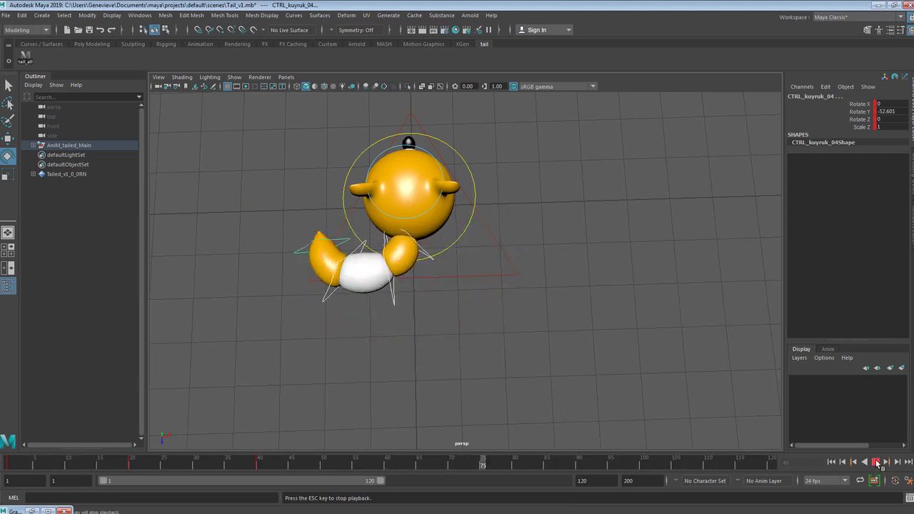
pyautogui.click(878, 462)
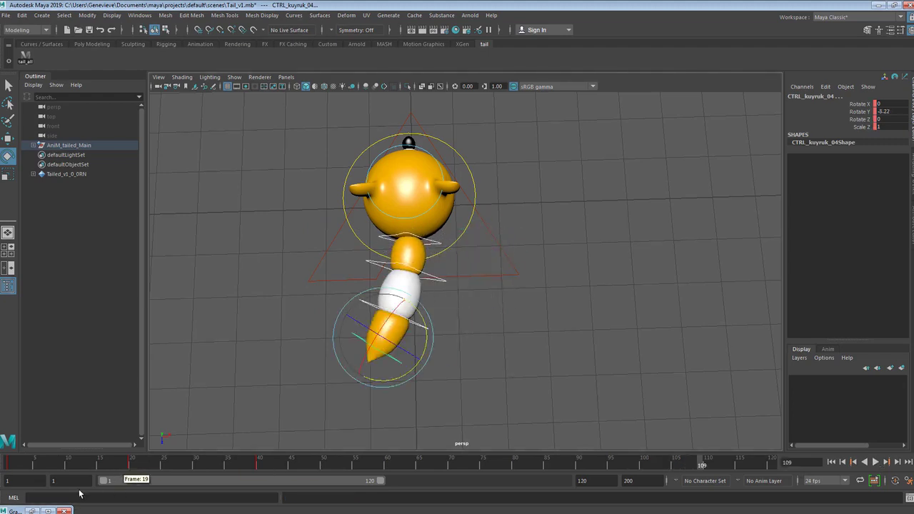
pyautogui.click(34, 511)
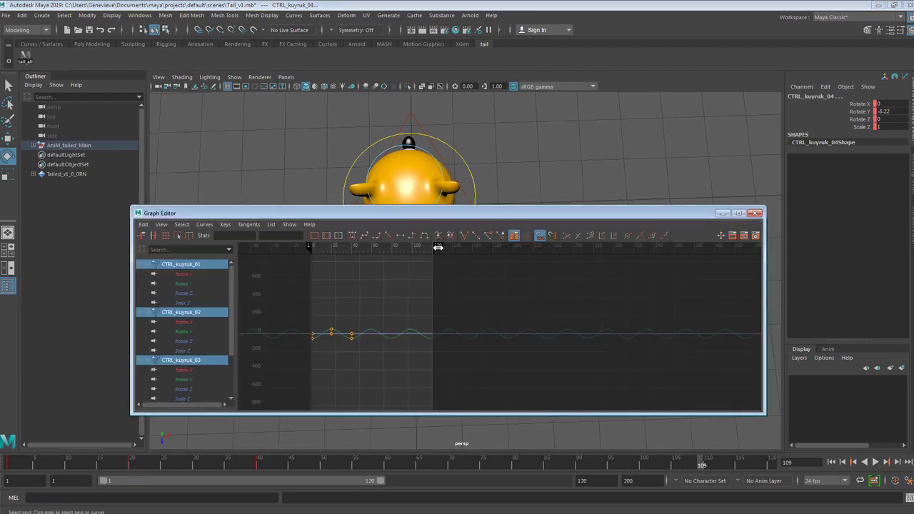
# Step: Extend the end of the playback range to frame 352 and go to that frame
pyautogui.moveTo(438, 247); pyautogui.dragTo(648, 278)
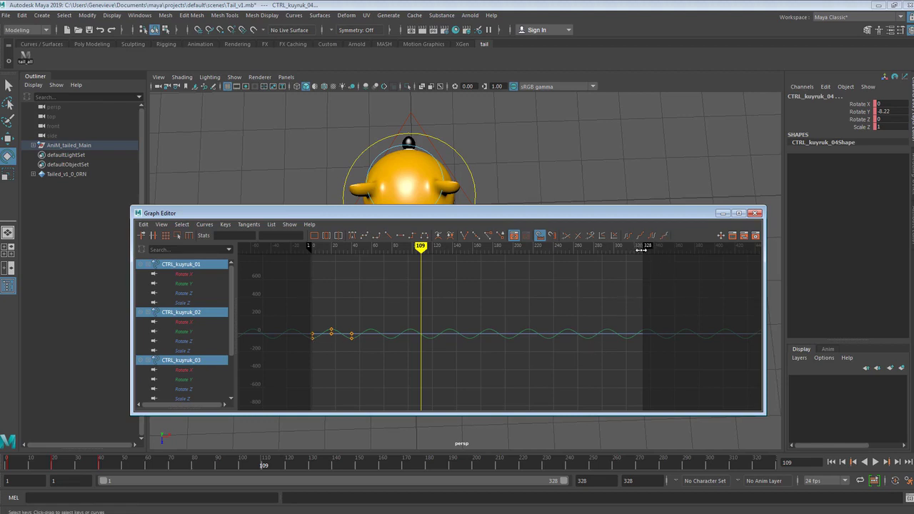
pyautogui.moveTo(642, 249); pyautogui.dragTo(672, 249)
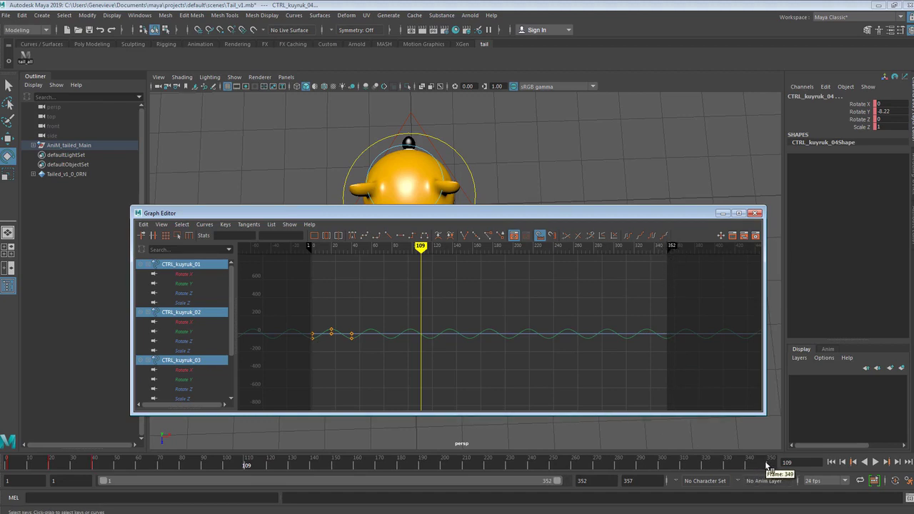
pyautogui.click(779, 462)
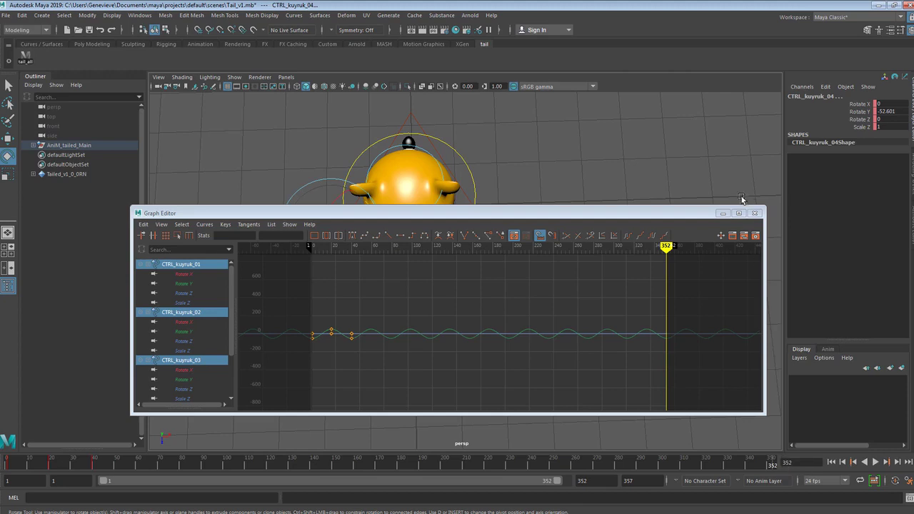
# Step: Play the tail cycle over the extended range with the Graph Editor minimized, then stop and restore the editor
pyautogui.click(723, 213)
pyautogui.click(11, 463)
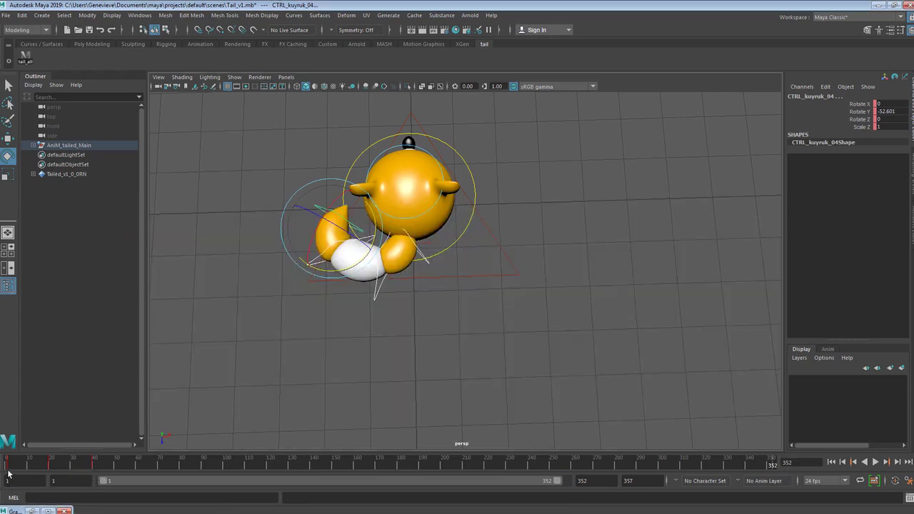
pyautogui.click(776, 465)
pyautogui.click(876, 463)
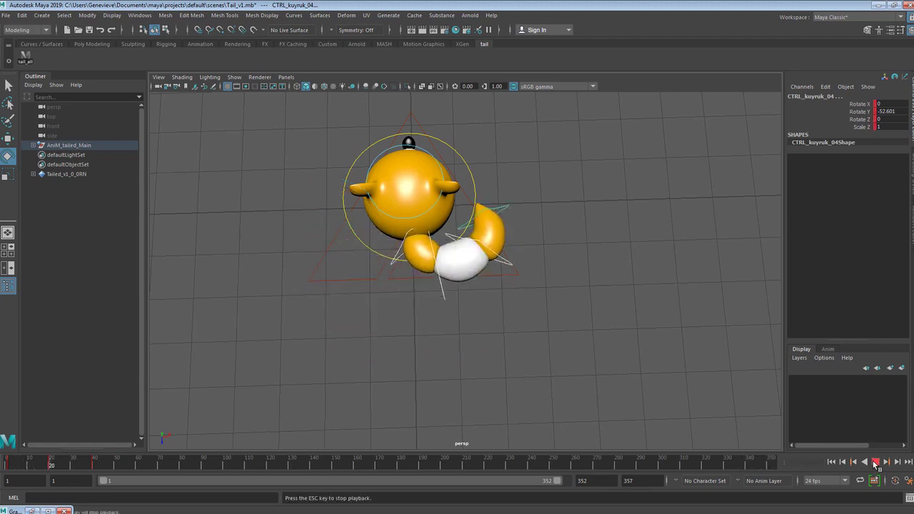
pyautogui.click(876, 463)
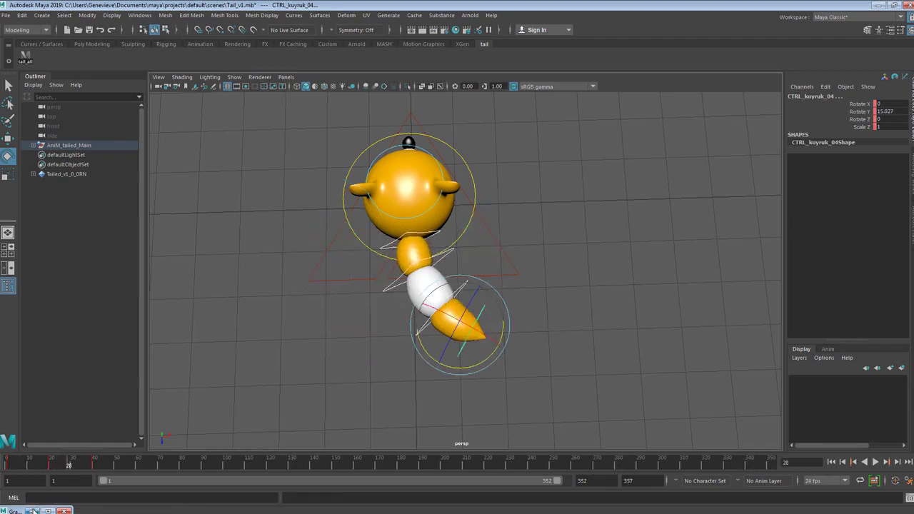
pyautogui.click(34, 512)
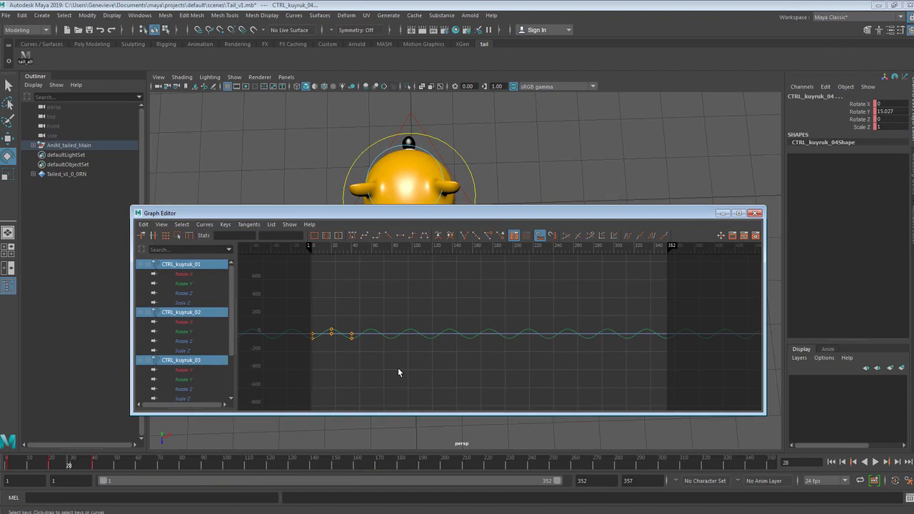
# Step: Show only the Rotate Y curves of all four CTRL_kuyruk controls and move the current time to frame 0
pyautogui.click(211, 283)
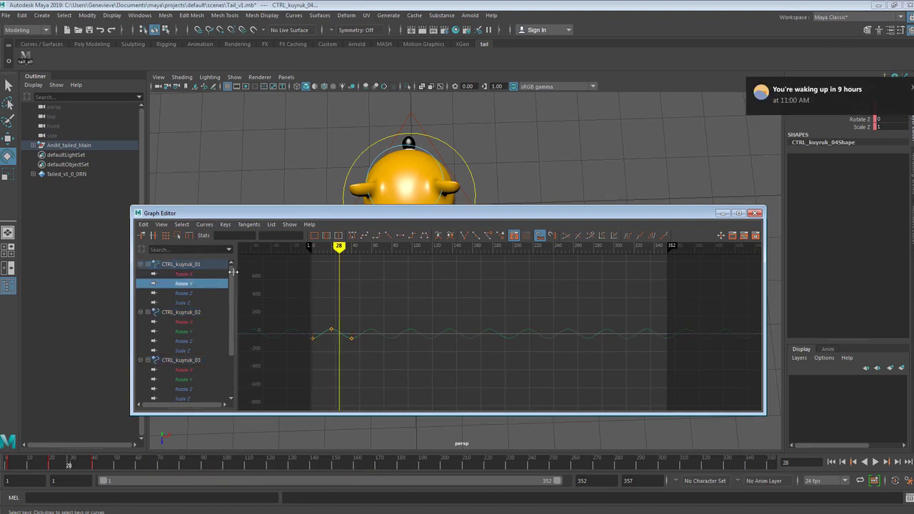
pyautogui.moveTo(339, 248); pyautogui.dragTo(311, 247)
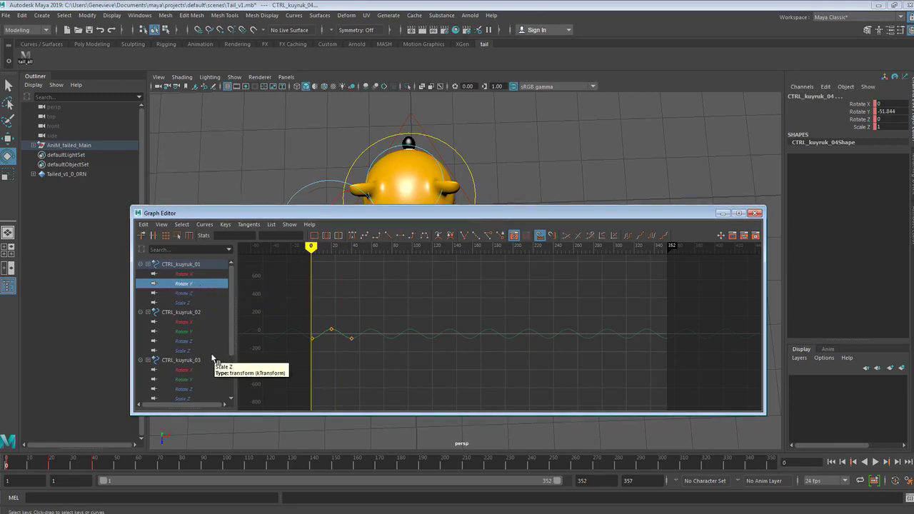
pyautogui.keyDown('ctrl'); pyautogui.click(187, 332); pyautogui.keyUp('ctrl')
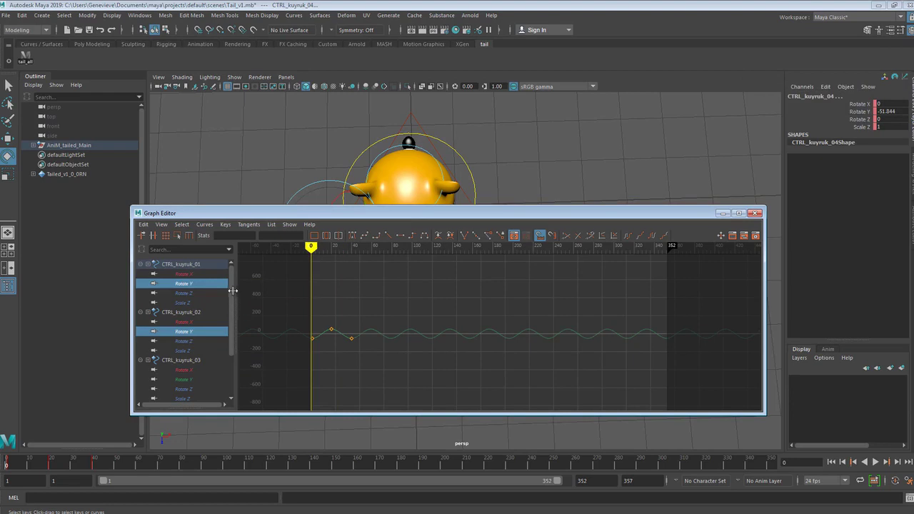
pyautogui.scroll(-2, 230, 284)
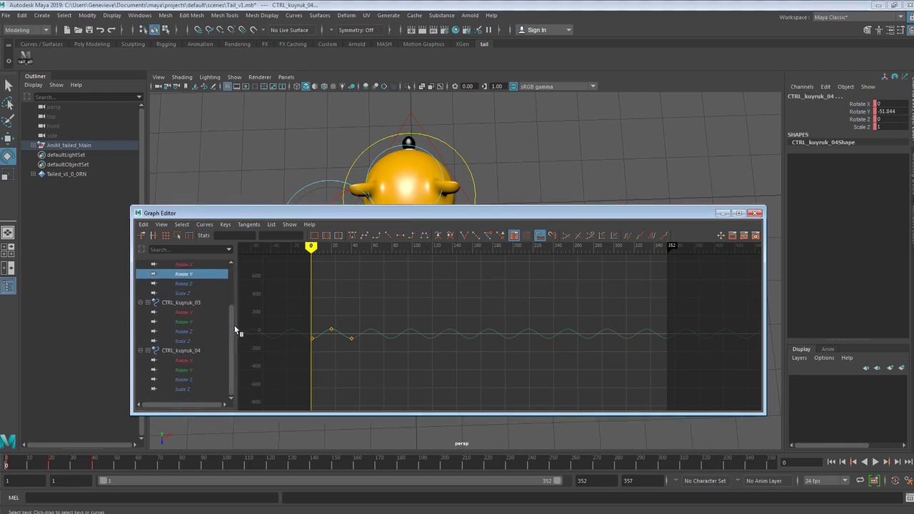
pyautogui.keyDown('ctrl'); pyautogui.click(188, 323); pyautogui.keyUp('ctrl')
pyautogui.keyDown('ctrl'); pyautogui.click(190, 369); pyautogui.keyUp('ctrl')
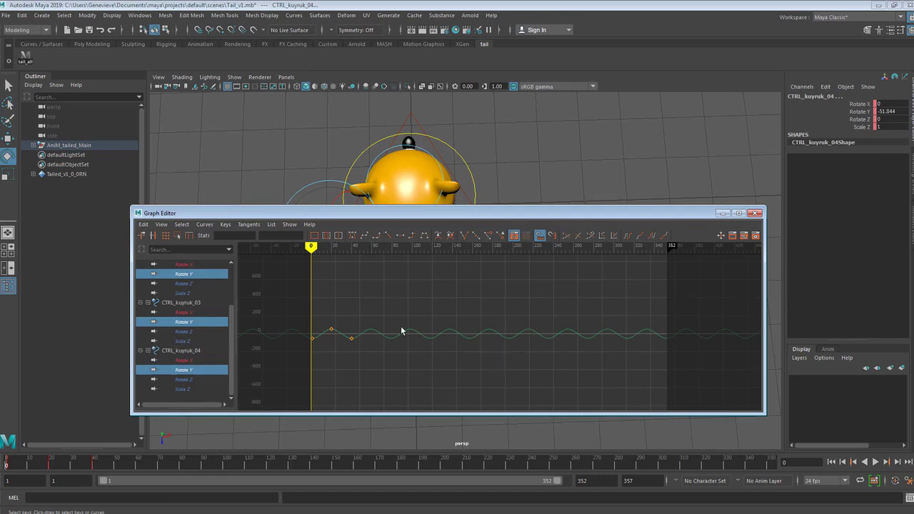
# Step: Compare the four Rotate Y curves framed in Stacked View, and return to Absolute View
pyautogui.click(161, 225)
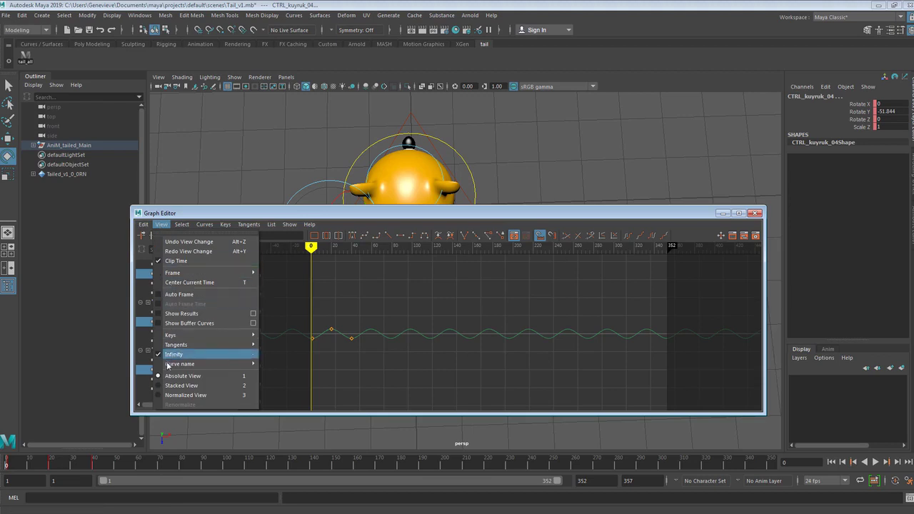
pyautogui.click(157, 386)
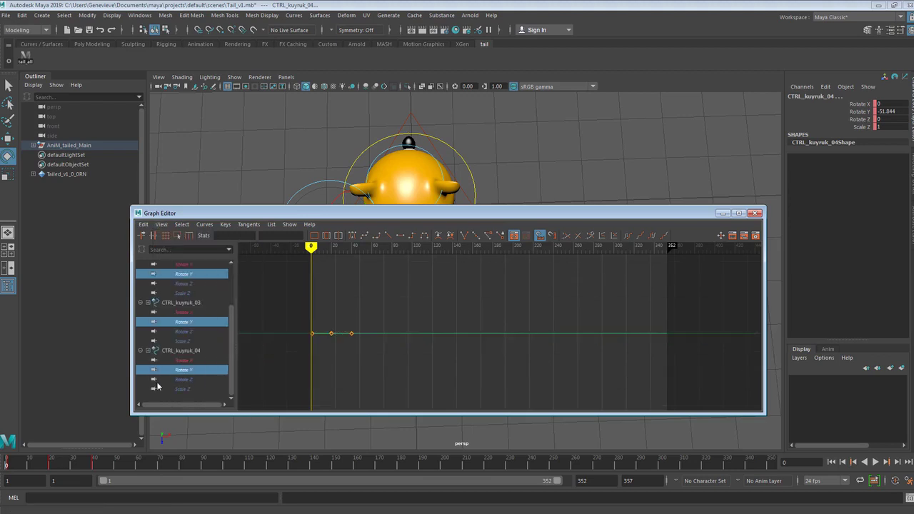
pyautogui.press('f')
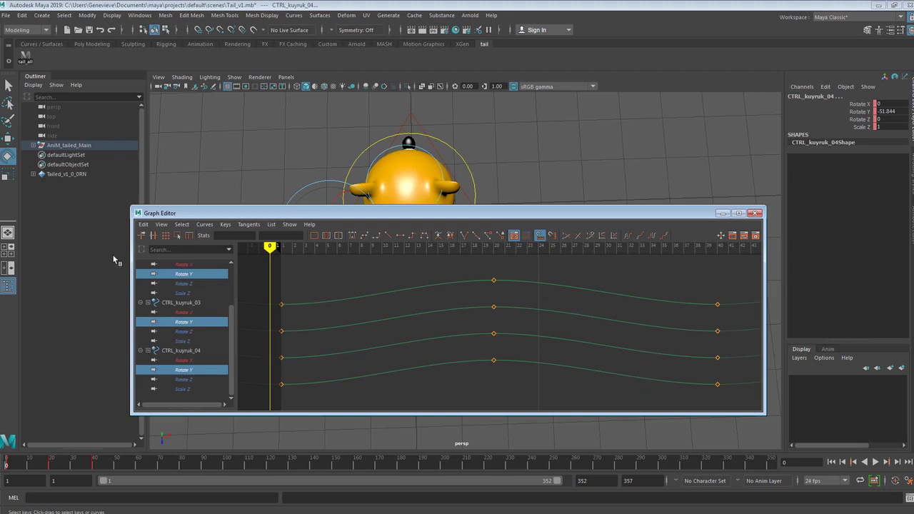
pyautogui.click(162, 225)
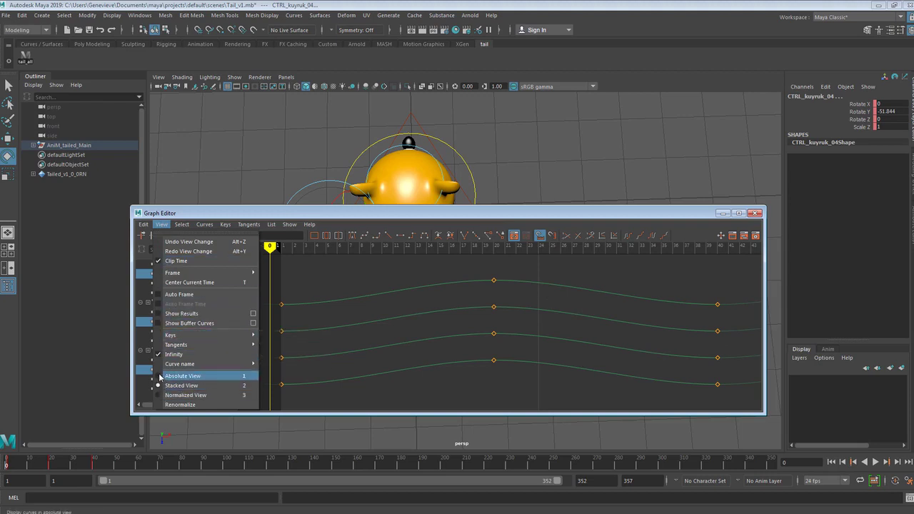
pyautogui.click(178, 376)
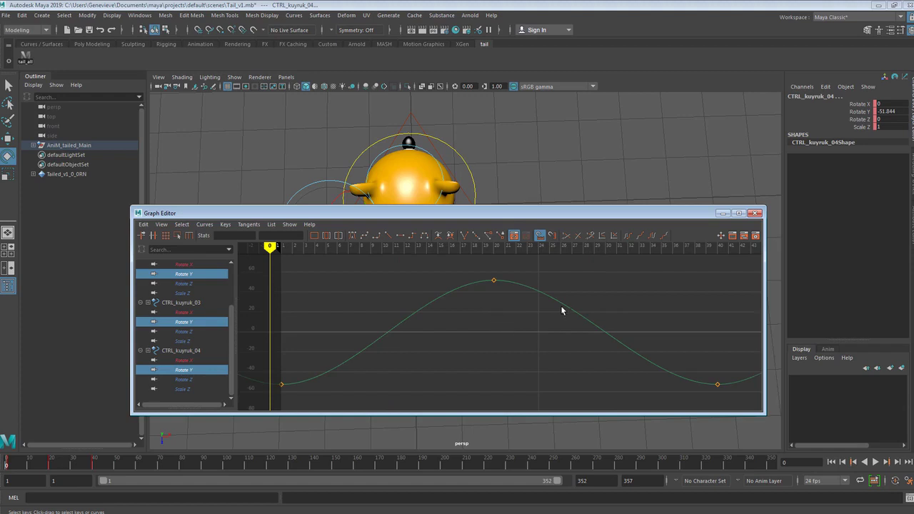
# Step: Bake the selected Rotate Y channels over the Time Slider range, sampled by 1, with Keep unbaked keys and Sparse curve bake enabled
pyautogui.click(205, 224)
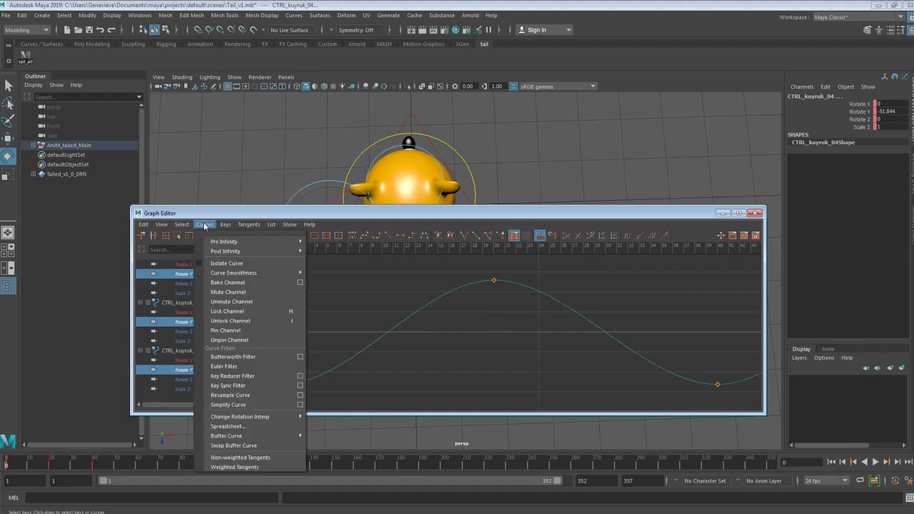
pyautogui.click(300, 283)
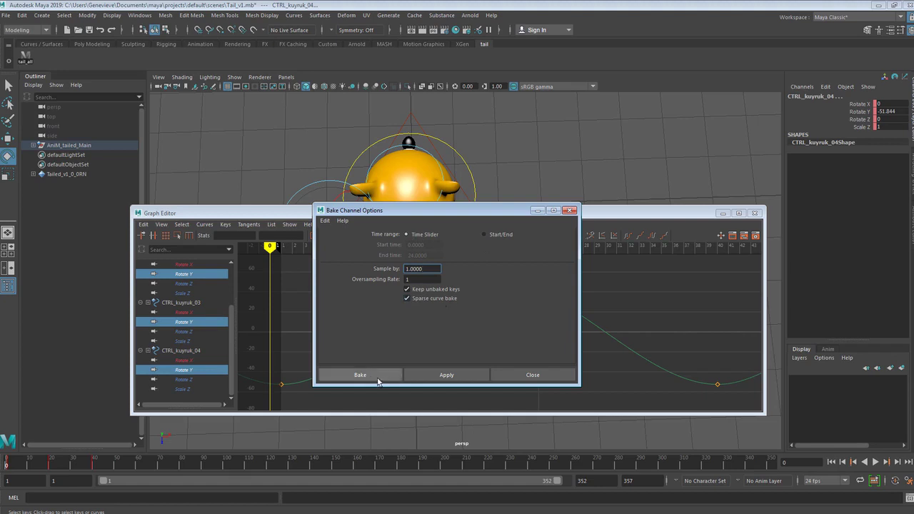
pyautogui.click(370, 378)
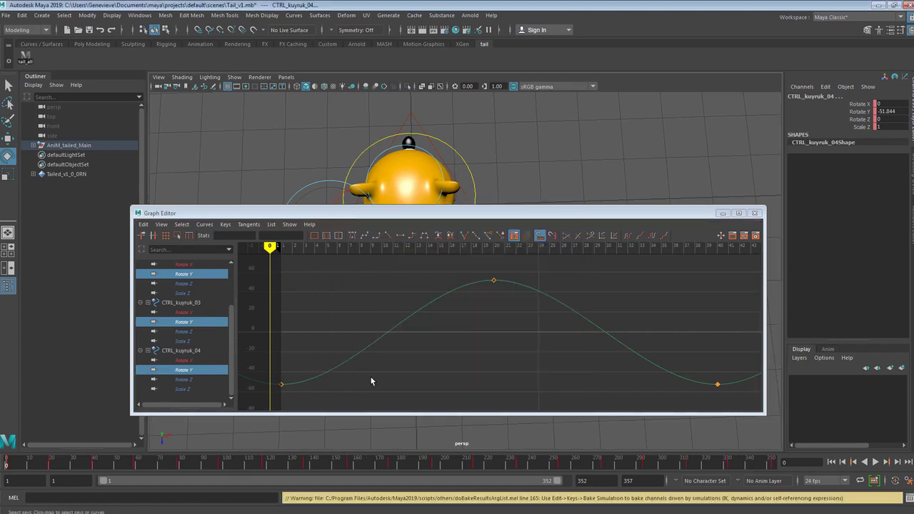
pyautogui.press('a')
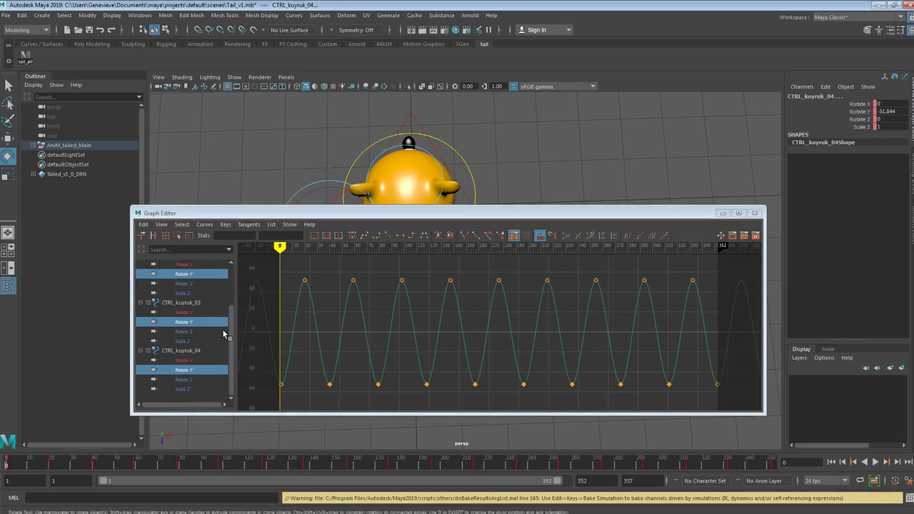
# Step: Minimize the Graph Editor and play back the baked tail animation
pyautogui.click(722, 213)
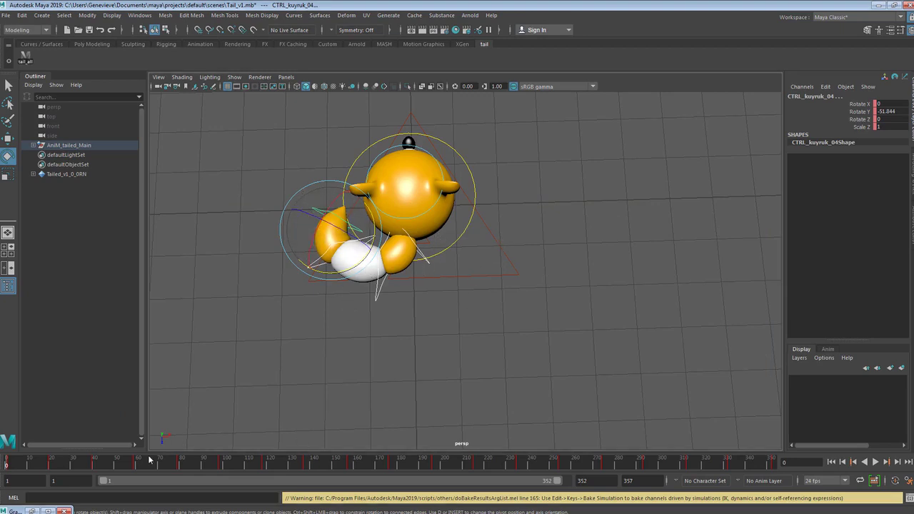
pyautogui.hotkey('alt', 'v')
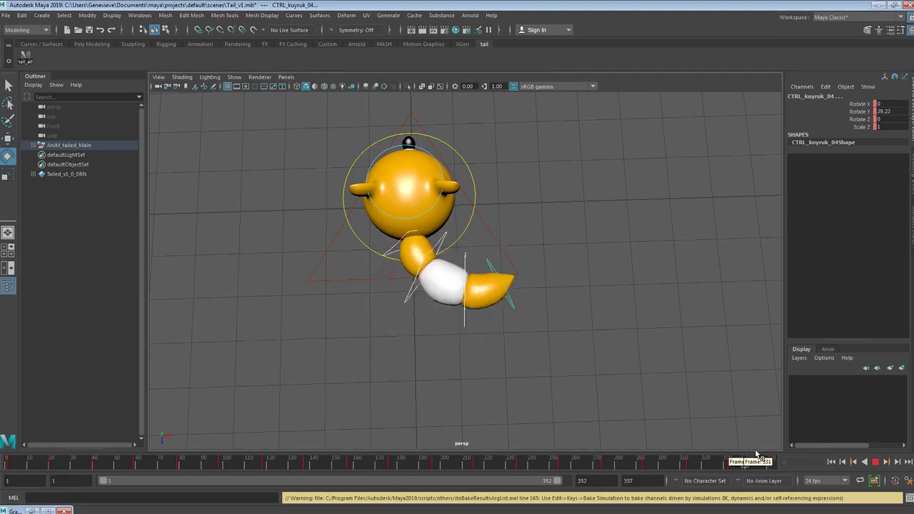
# Step: Stop playback and save the scene under the new name Tail_v2.mb
pyautogui.hotkey('alt', 'v')
pyautogui.click(4, 16)
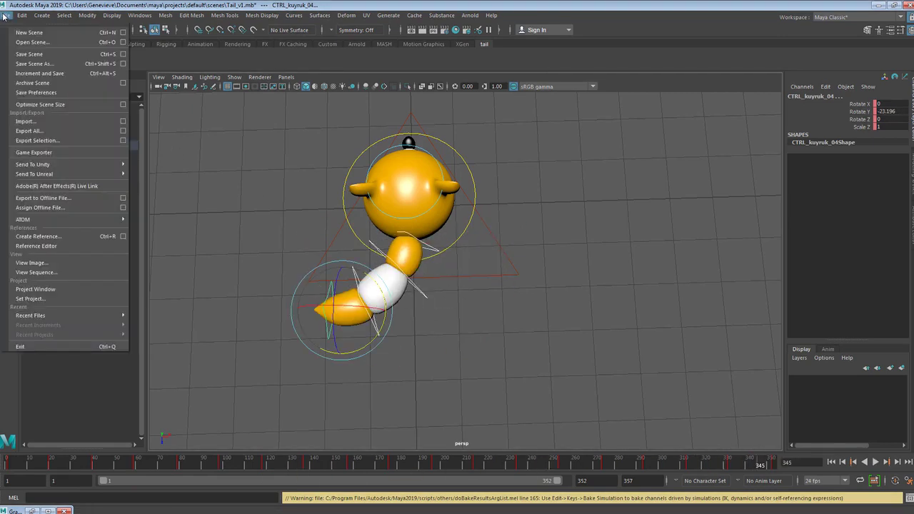
pyautogui.click(32, 64)
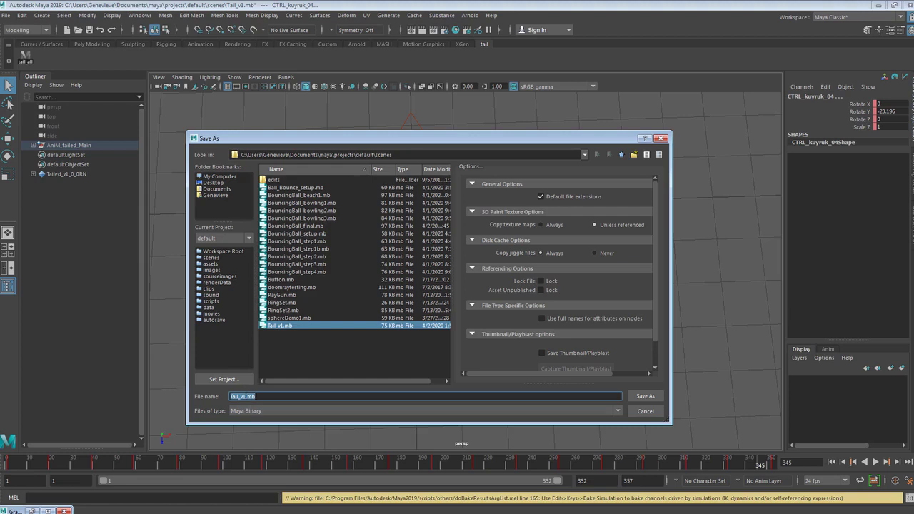
pyautogui.click(243, 397)
pyautogui.write('2')
pyautogui.press('Return')
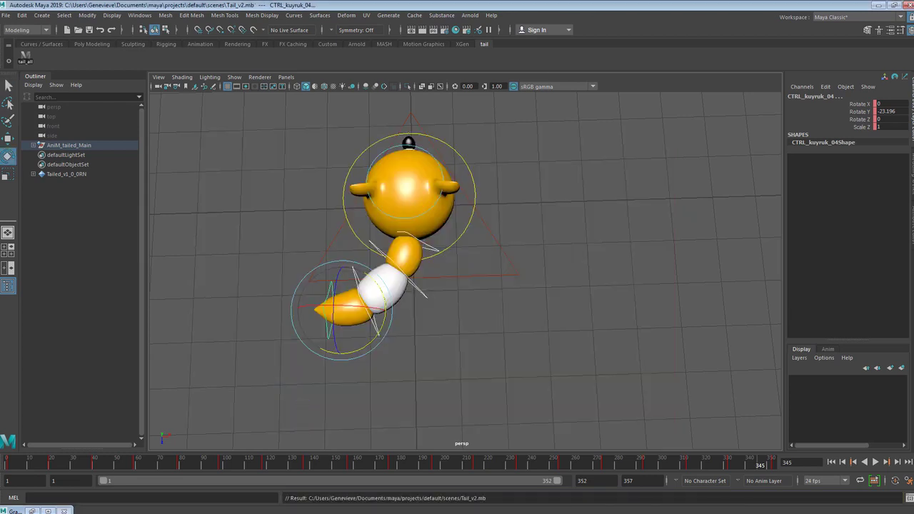
# Step: Play back the tail animation briefly, stop it, and restore the Graph Editor window
pyautogui.click(877, 462)
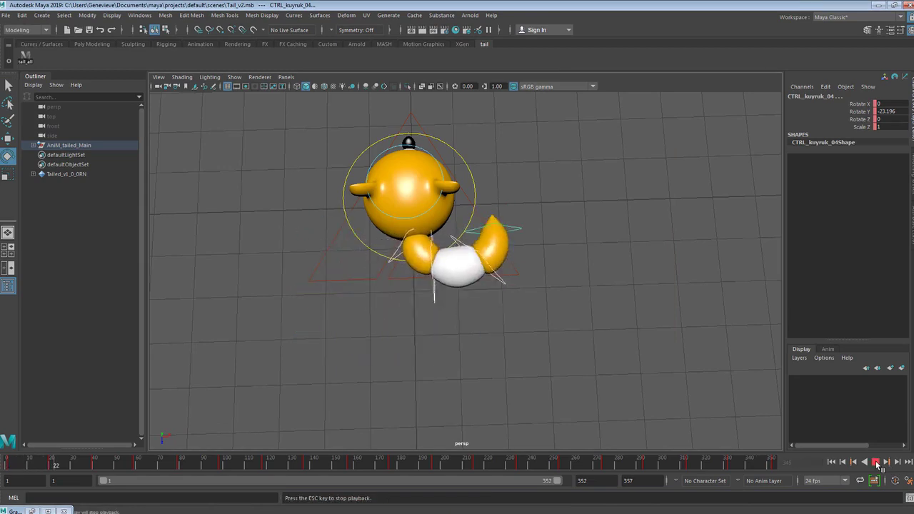
pyautogui.click(876, 462)
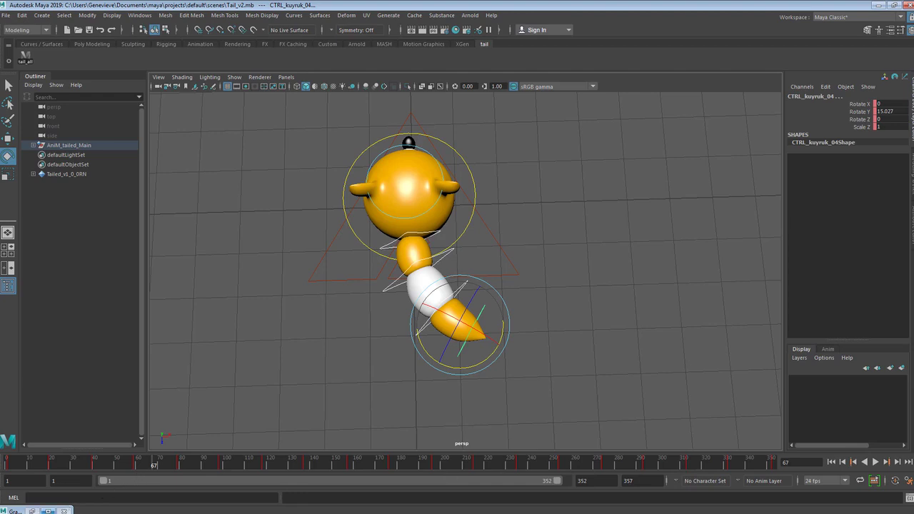
pyautogui.click(32, 511)
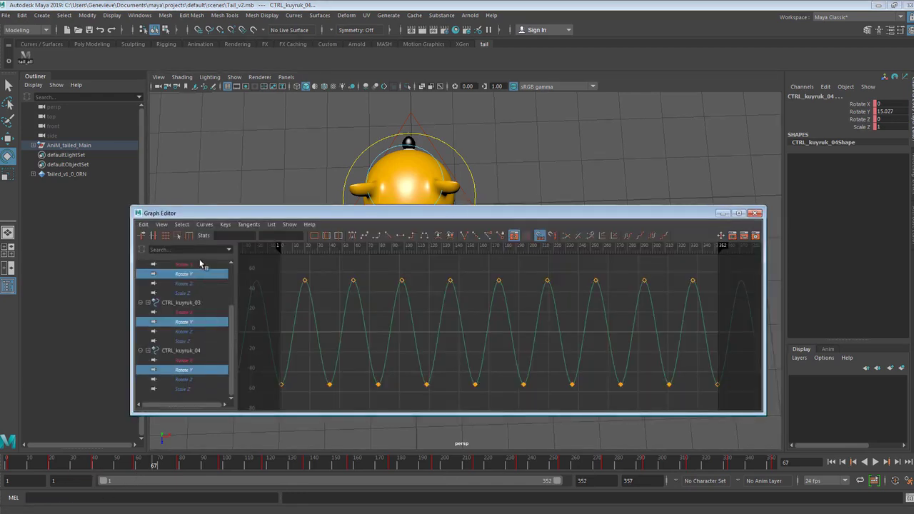
# Step: Set both Pre Infinity and Post Infinity of the selected Rotate Y curves to Constant, and turn off the Infinity display
pyautogui.click(204, 225)
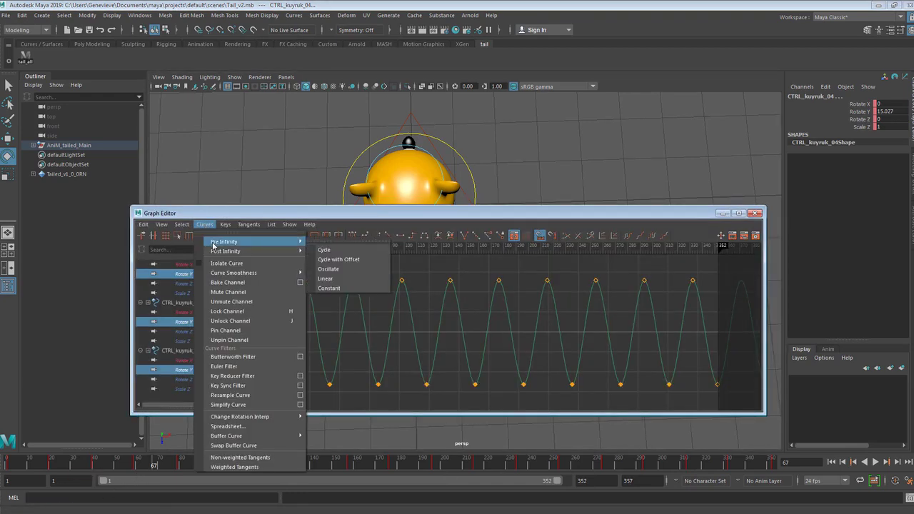
pyautogui.moveTo(310, 251)
pyautogui.moveTo(260, 245)
pyautogui.click(329, 288)
pyautogui.click(204, 224)
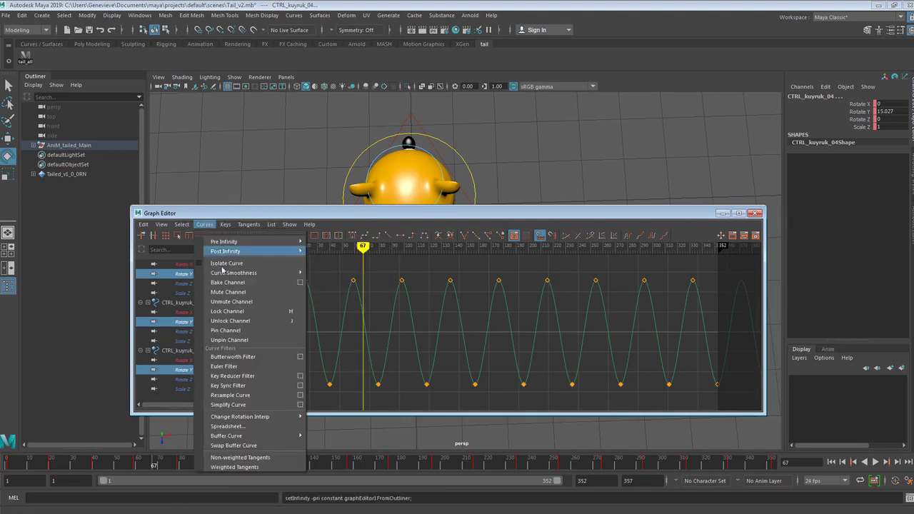
pyautogui.moveTo(236, 253)
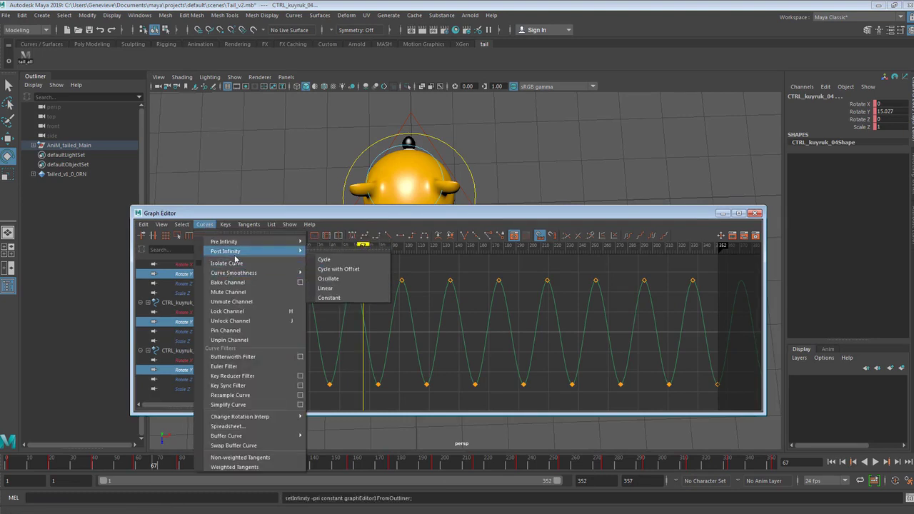
pyautogui.click(343, 298)
pyautogui.click(163, 225)
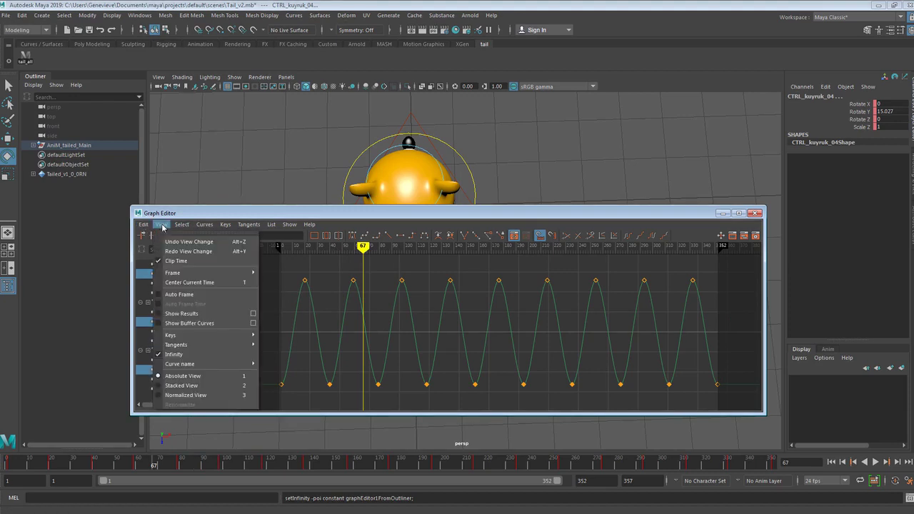
pyautogui.click(160, 354)
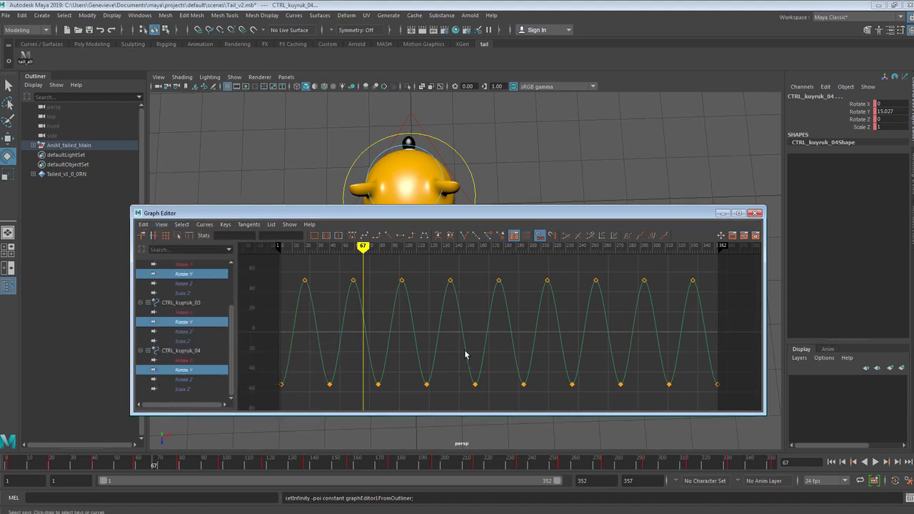
# Step: Using region scaling, lower the Rotate Y peaks from frame 59 onward to about 48 and raise the troughs from frame 79 onward to about -48
pyautogui.moveTo(498, 344)
pyautogui.keyDown('alt'); pyautogui.mouseDown(button='right')
pyautogui.moveTo(453, 333)
pyautogui.moveTo(486, 338)
pyautogui.mouseUp(button='right'); pyautogui.keyUp('alt')
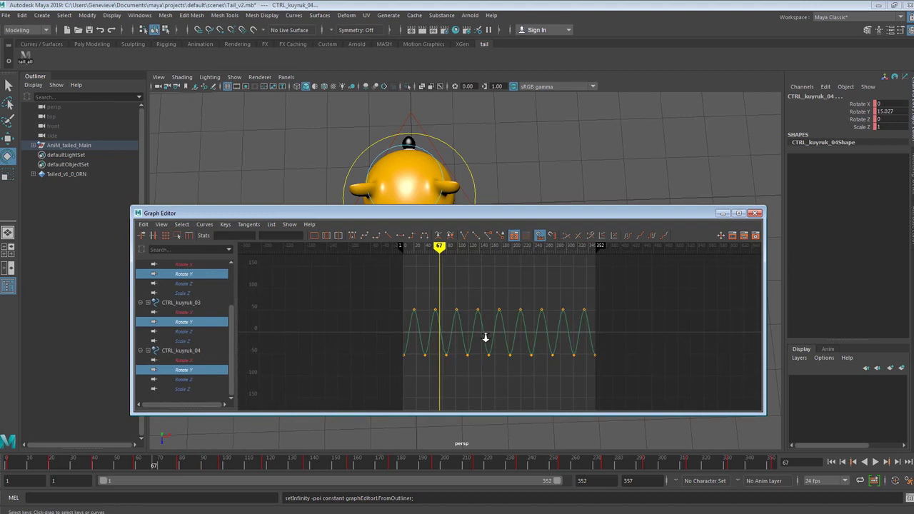
pyautogui.keyDown('alt'); pyautogui.moveTo(483, 301); pyautogui.dragTo(423, 304, button='middle'); pyautogui.keyUp('alt')
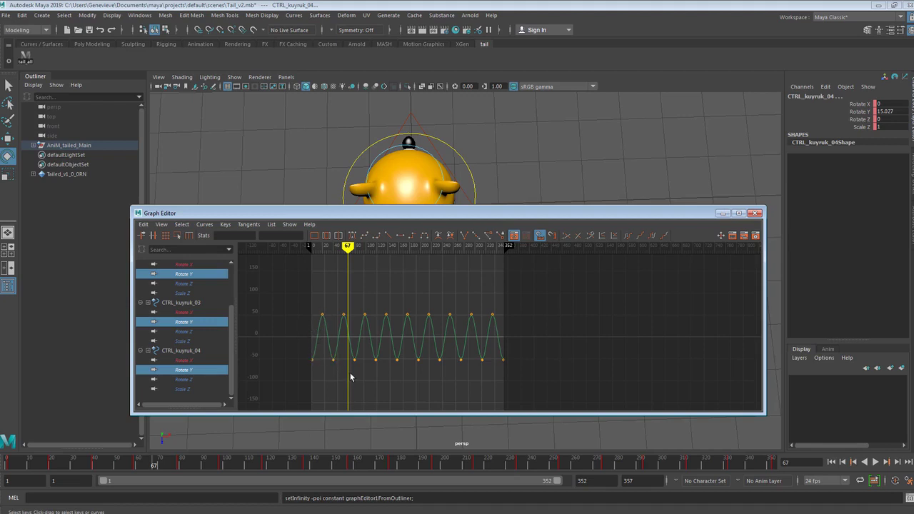
pyautogui.moveTo(342, 371); pyautogui.dragTo(358, 329)
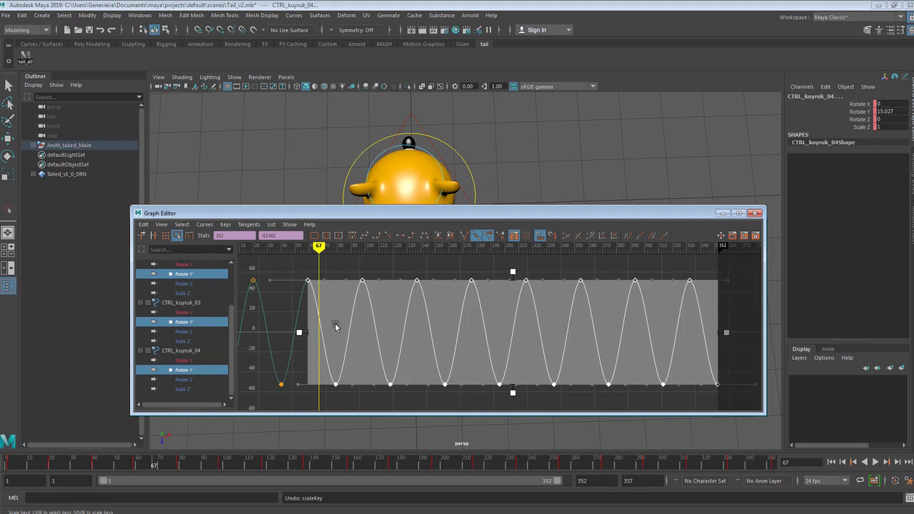
pyautogui.click(298, 393)
pyautogui.moveTo(296, 393); pyautogui.dragTo(730, 270)
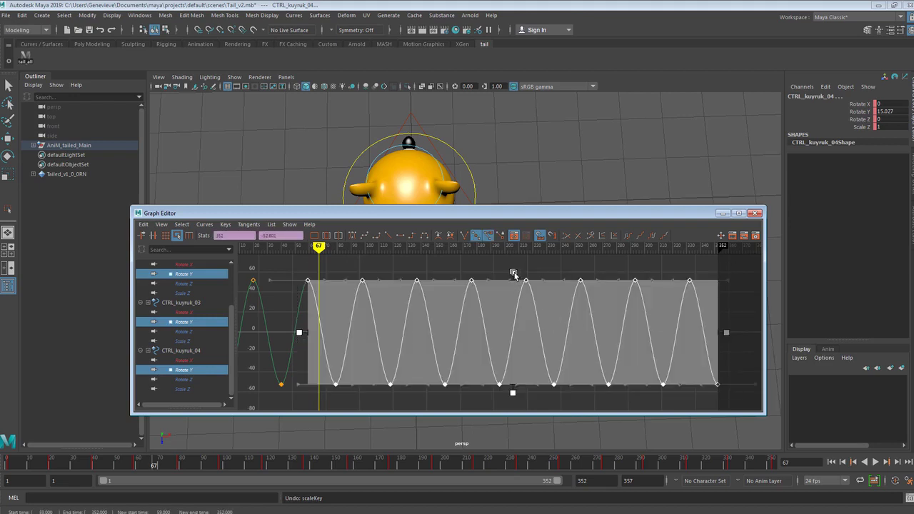
pyautogui.moveTo(513, 273); pyautogui.dragTo(513, 278)
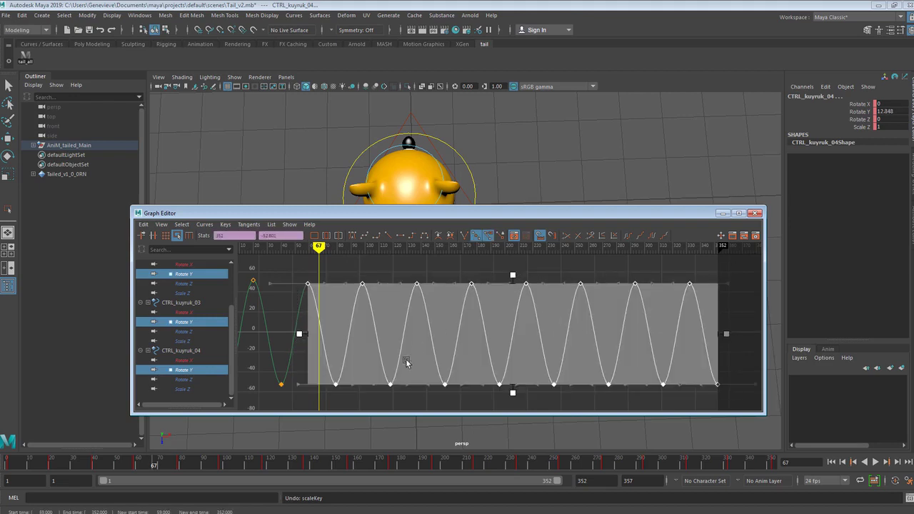
pyautogui.moveTo(325, 399); pyautogui.dragTo(735, 248)
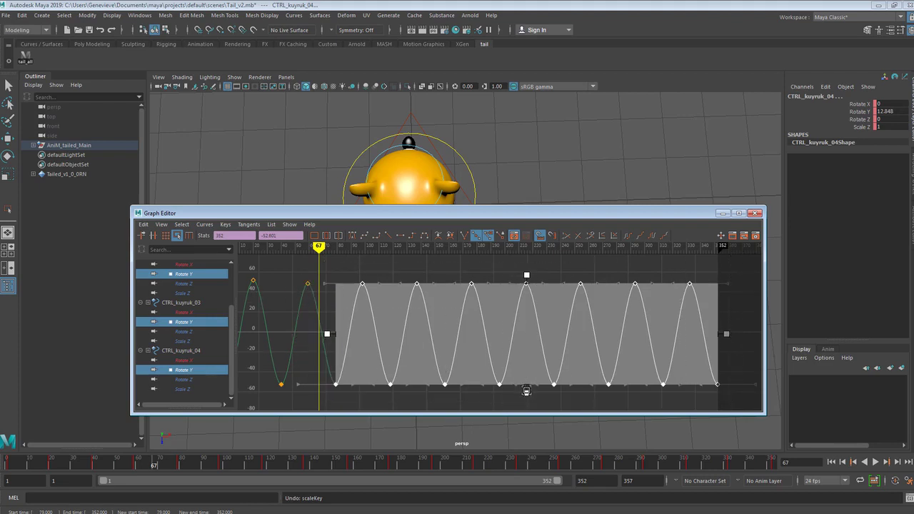
pyautogui.moveTo(527, 391); pyautogui.dragTo(527, 388)
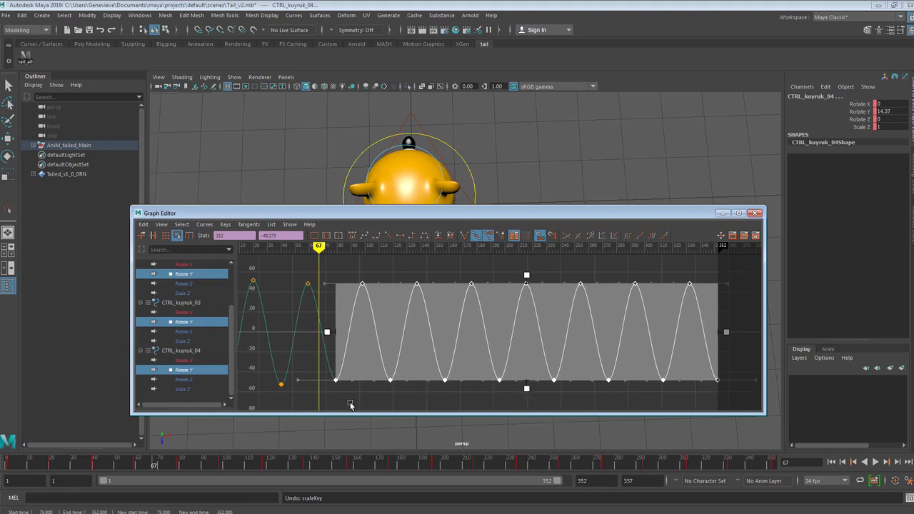
# Step: Scale the Rotate Y peaks from about frame 98 onward down to about 41, and the troughs from frame 118 onward to about -41
pyautogui.moveTo(350, 405); pyautogui.dragTo(729, 263)
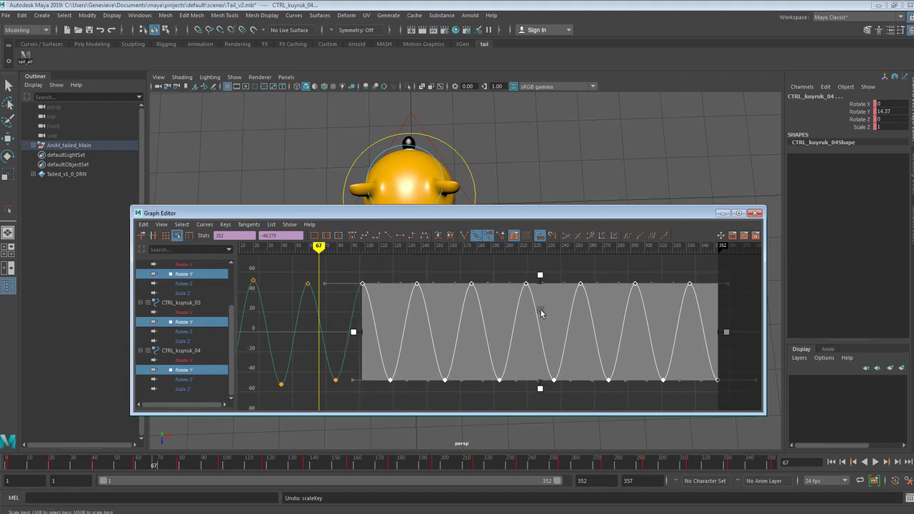
pyautogui.moveTo(541, 275); pyautogui.dragTo(541, 283)
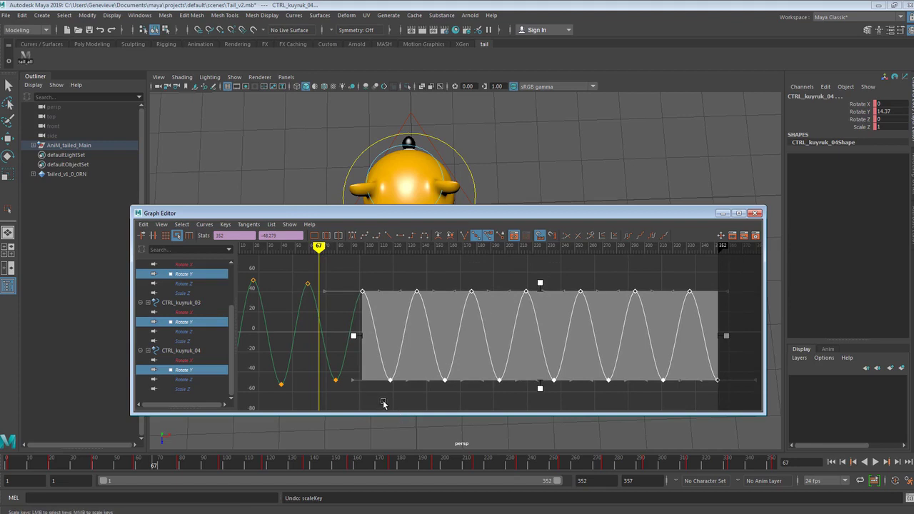
pyautogui.moveTo(385, 402); pyautogui.dragTo(744, 264)
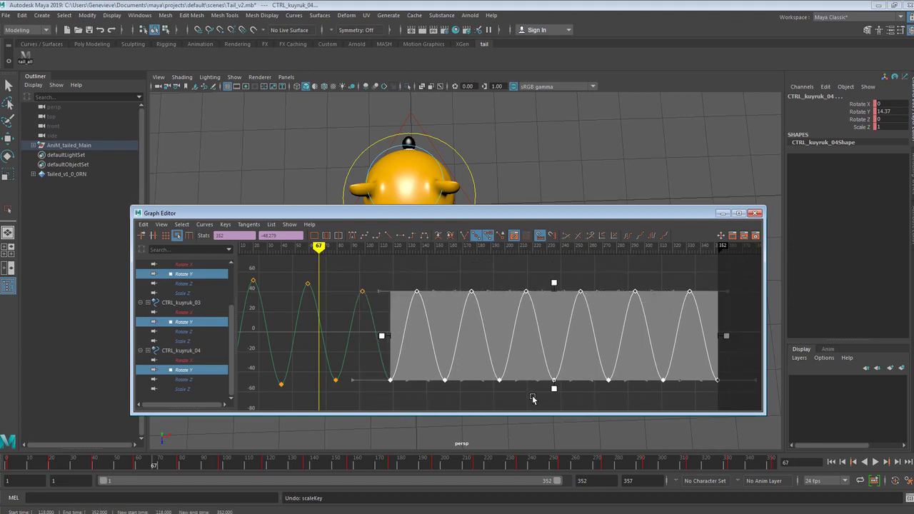
pyautogui.moveTo(553, 387); pyautogui.dragTo(554, 381)
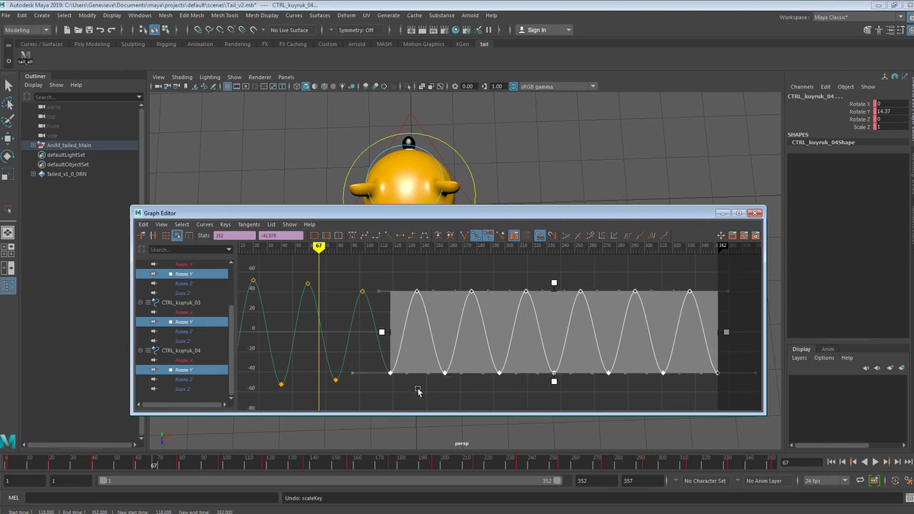
# Step: Scale the Rotate Y peaks from frame 137 onward down to about 34, and the troughs from frame 157 onward to about -36
pyautogui.moveTo(413, 397); pyautogui.dragTo(727, 264)
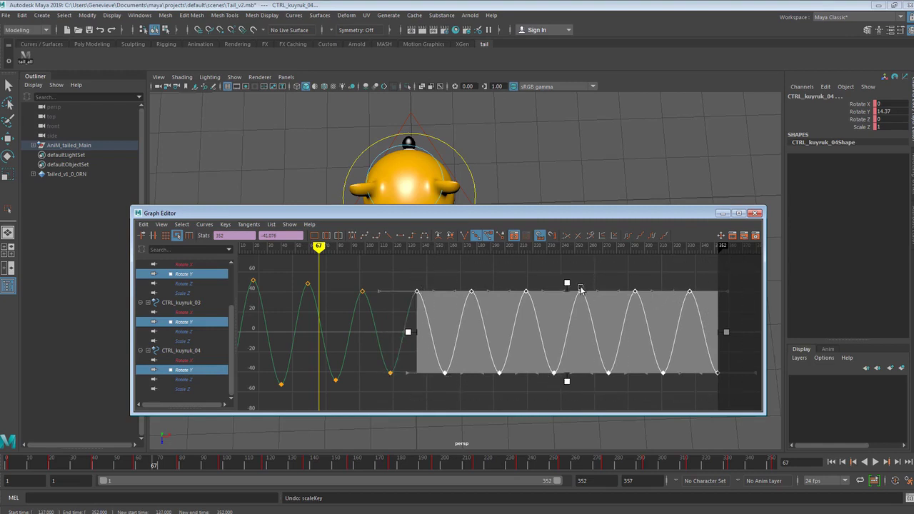
pyautogui.moveTo(567, 285); pyautogui.dragTo(567, 290)
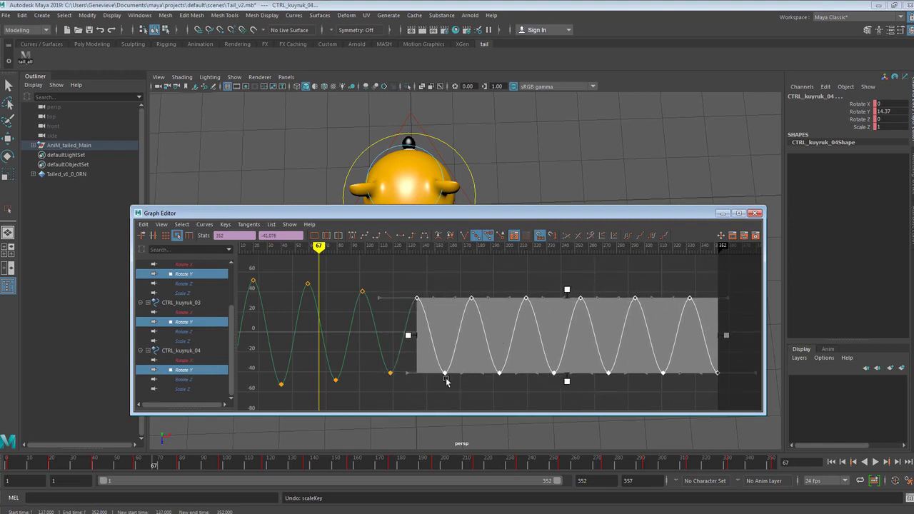
pyautogui.moveTo(437, 398); pyautogui.dragTo(748, 265)
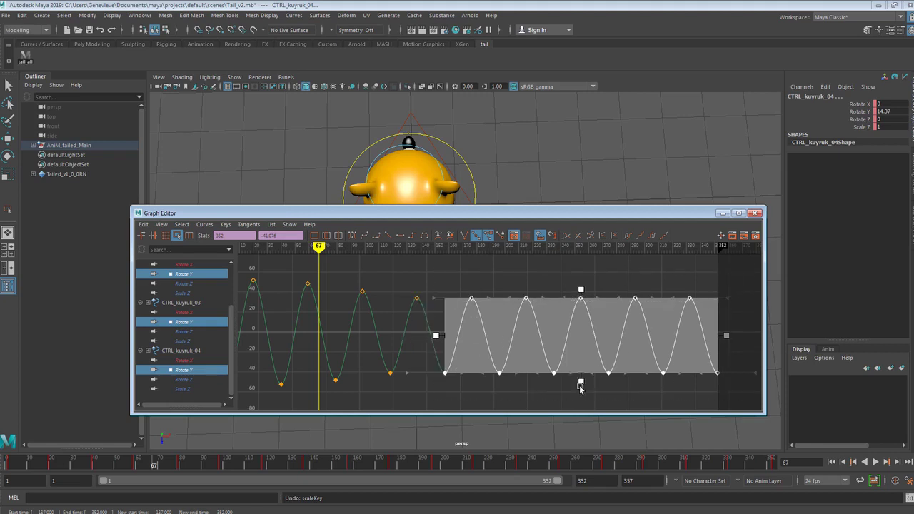
pyautogui.moveTo(581, 382); pyautogui.dragTo(581, 375)
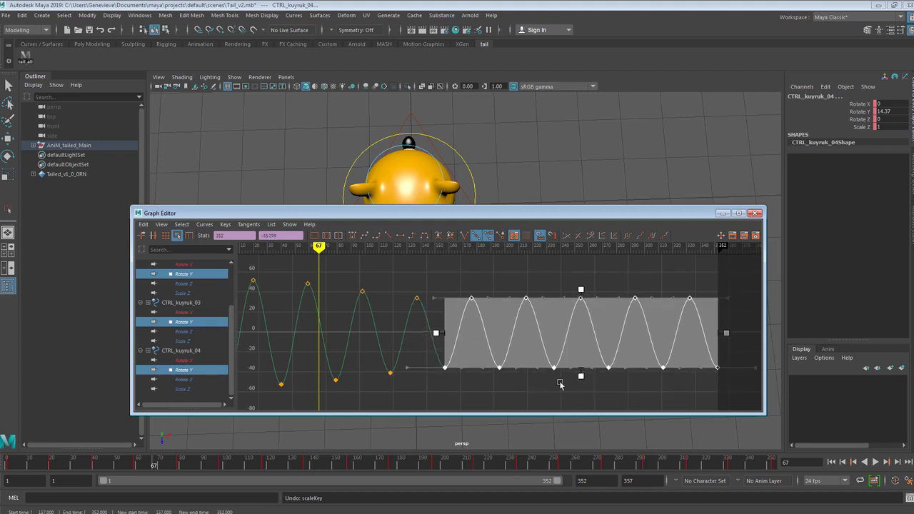
# Step: Scale the Rotate Y peaks from frame 176 onward down to about 28, and the troughs from about frame 196 onward to about -30
pyautogui.moveTo(461, 390); pyautogui.dragTo(754, 290)
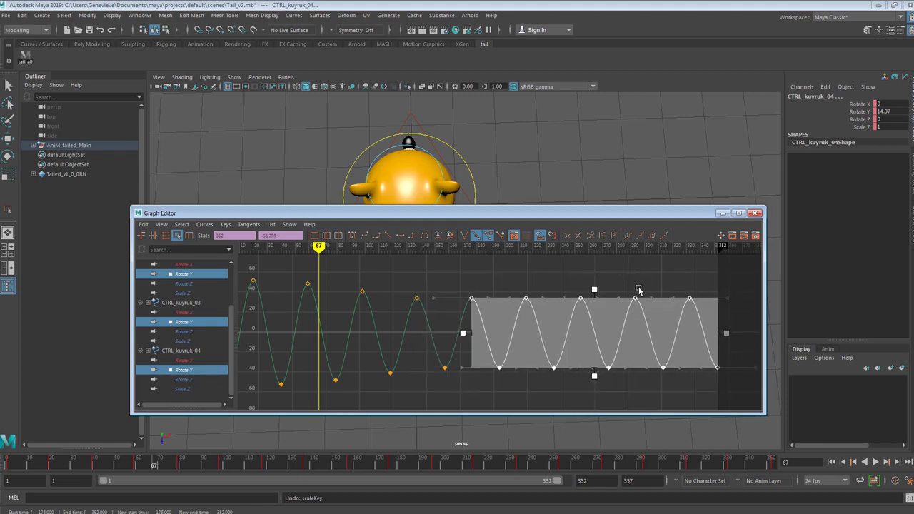
pyautogui.moveTo(595, 290); pyautogui.dragTo(595, 298)
pyautogui.click(491, 400)
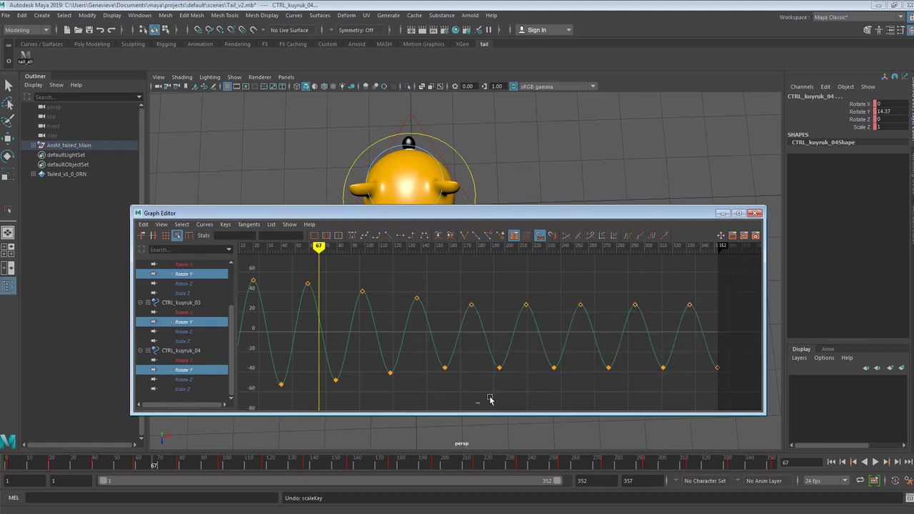
pyautogui.moveTo(476, 403); pyautogui.dragTo(741, 275)
pyautogui.moveTo(608, 377); pyautogui.dragTo(608, 372)
# Step: Scale the Rotate Y peaks from about frame 215 onward down to about 21, and the troughs from about frame 235 onward to about -24
pyautogui.click(522, 386)
pyautogui.moveTo(521, 386); pyautogui.dragTo(730, 270)
pyautogui.moveTo(624, 299); pyautogui.dragTo(747, 283)
pyautogui.moveTo(638, 368); pyautogui.dragTo(639, 361)
pyautogui.click(573, 392)
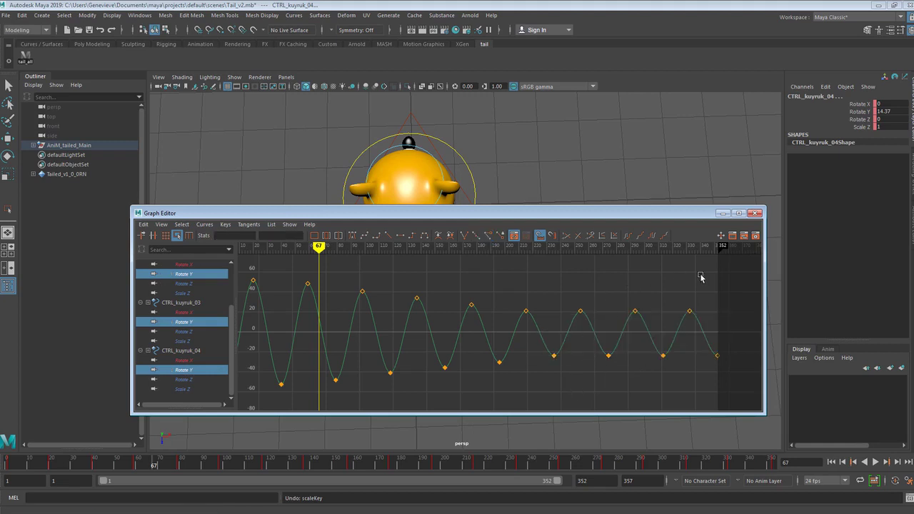
# Step: Scale the Rotate Y peaks from frame 254 onward down to about 16, and the troughs from frame 274 onward to about -18
pyautogui.moveTo(570, 384); pyautogui.dragTo(731, 277)
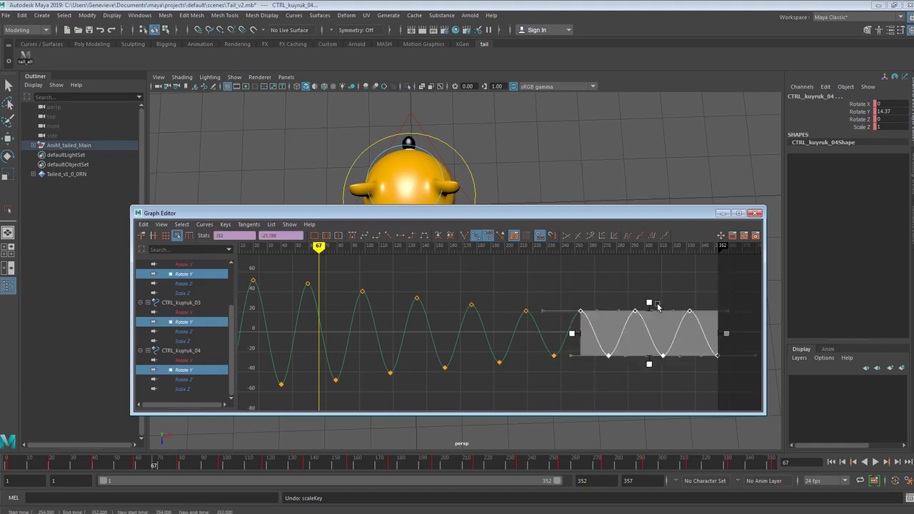
pyautogui.moveTo(650, 302); pyautogui.dragTo(649, 308)
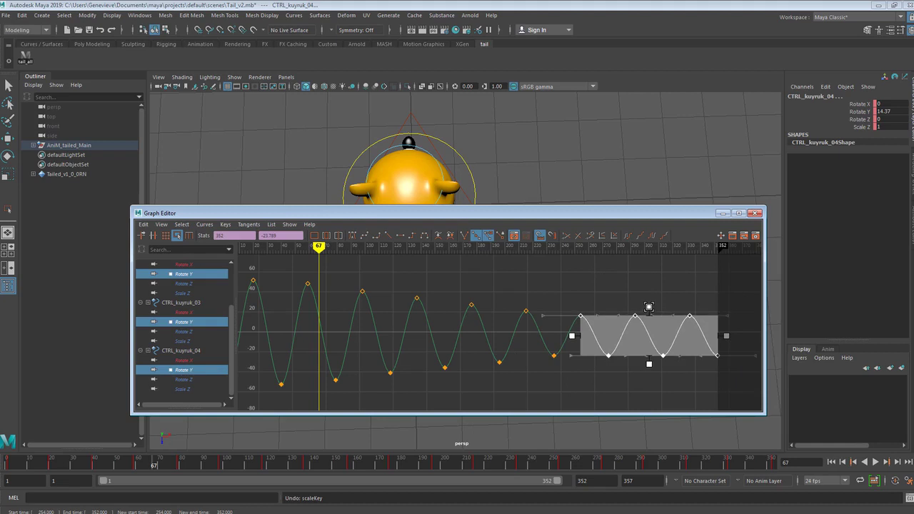
pyautogui.click(604, 380)
pyautogui.moveTo(600, 383); pyautogui.dragTo(745, 296)
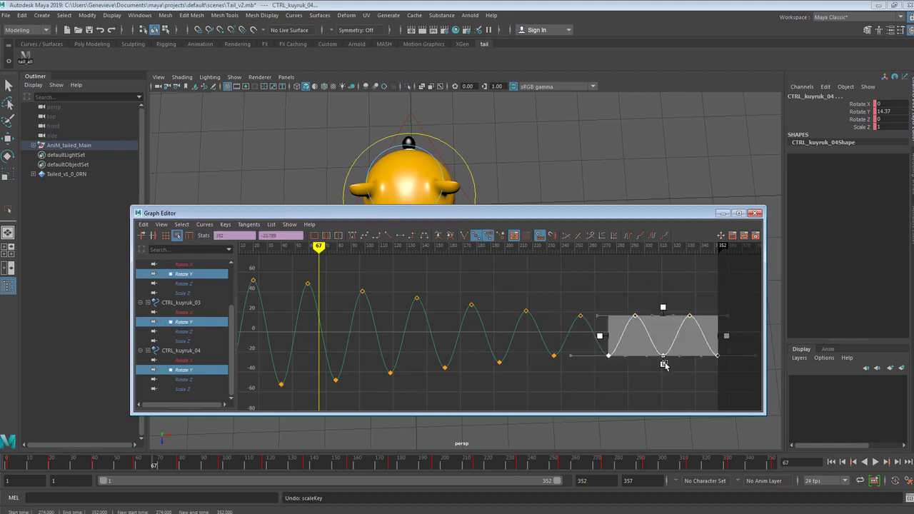
pyautogui.click(613, 377)
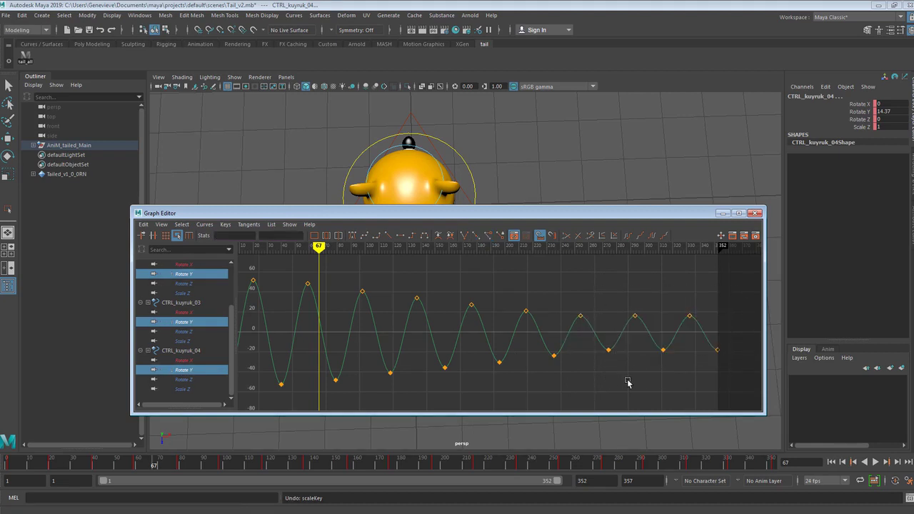
# Step: Scale the Rotate Y peaks from frame 293 onward down to about 11, and the troughs from about frame 313 onward to about -11
pyautogui.moveTo(628, 382); pyautogui.dragTo(699, 289)
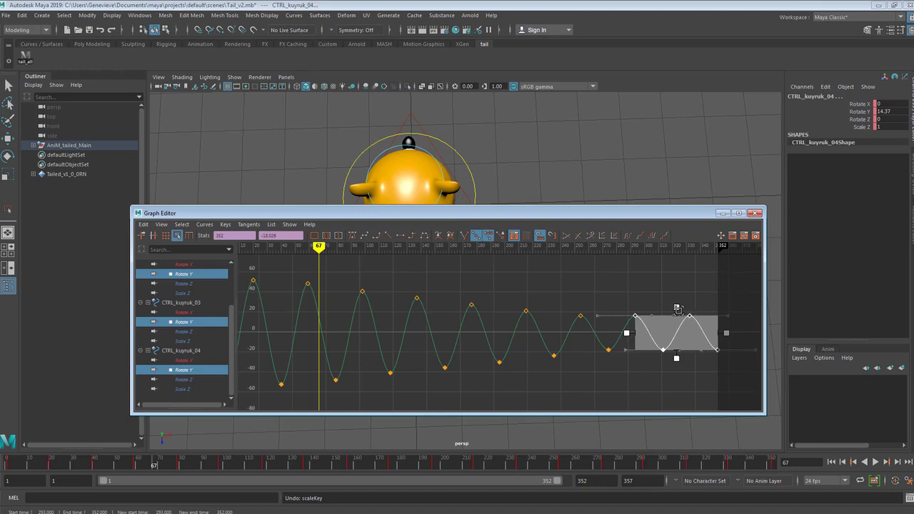
pyautogui.click(653, 377)
pyautogui.moveTo(652, 375); pyautogui.dragTo(746, 294)
# Step: Scale the Rotate Y peak at frame 332 down to about 6
pyautogui.moveTo(689, 361); pyautogui.dragTo(743, 282)
pyautogui.click(683, 369)
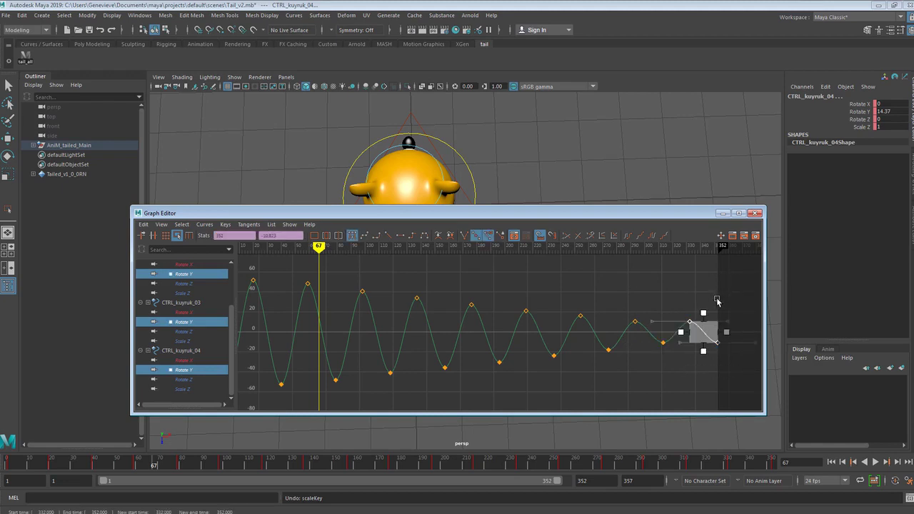
pyautogui.moveTo(703, 311); pyautogui.dragTo(704, 316)
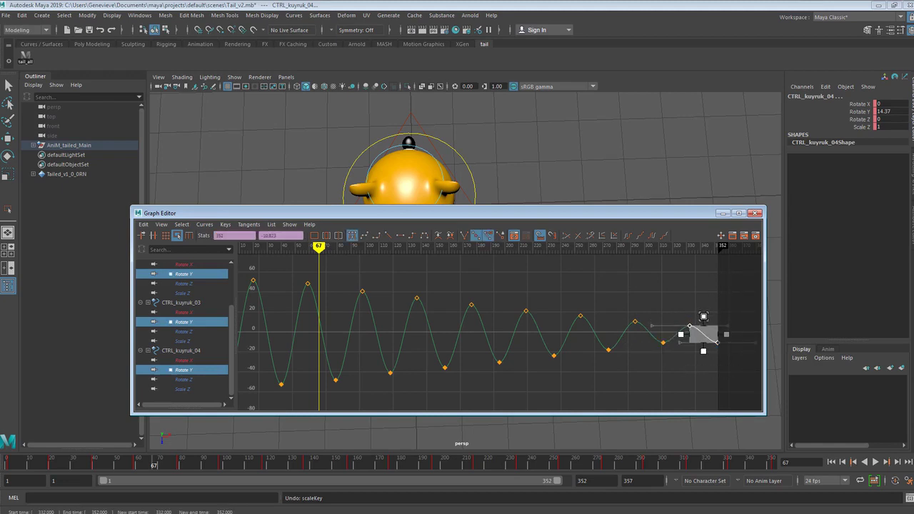
# Step: Set the value of the final Rotate Y keys at frame 352 to 0
pyautogui.click(695, 380)
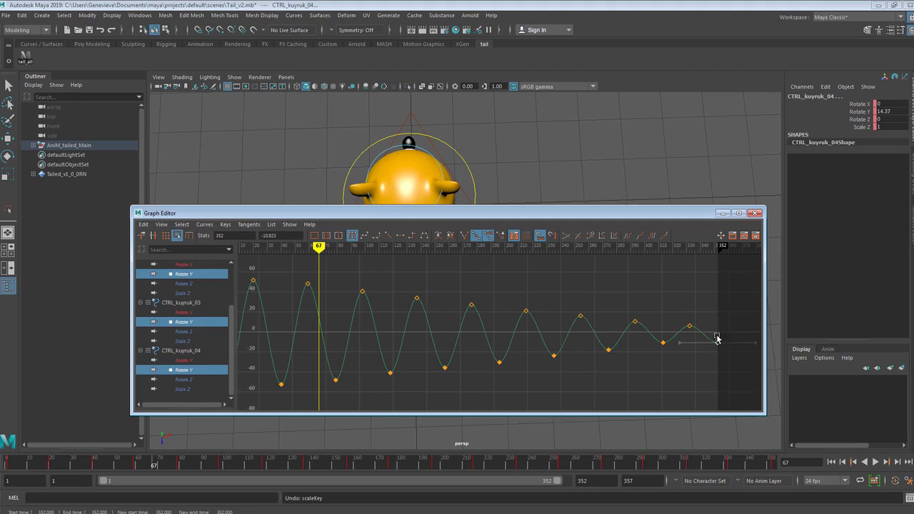
pyautogui.moveTo(297, 233); pyautogui.dragTo(240, 225)
pyautogui.write('0')
pyautogui.press('Return')
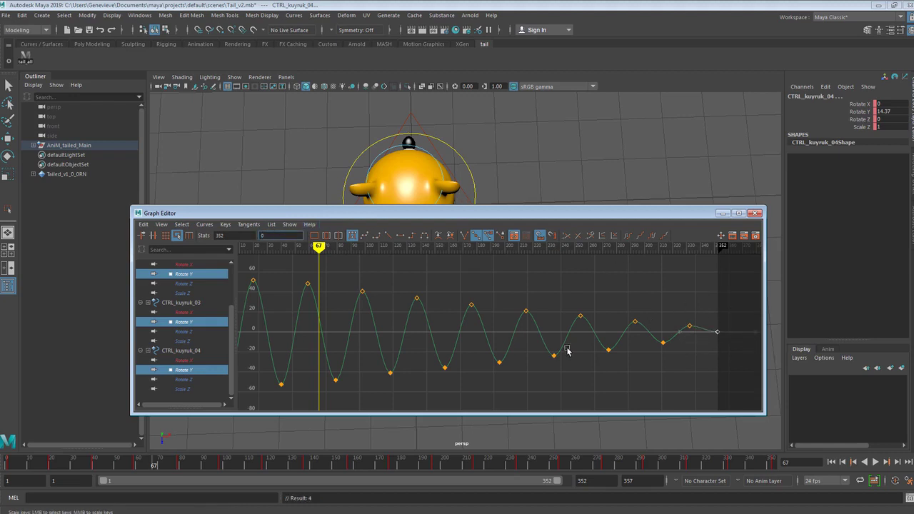
pyautogui.click(580, 387)
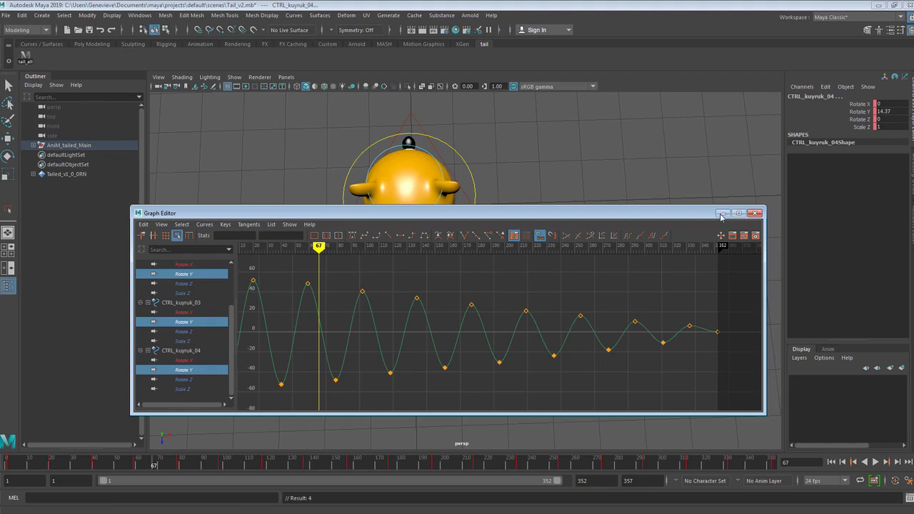
# Step: Minimize the Graph Editor and play back the damped tail swing in the viewport
pyautogui.click(722, 213)
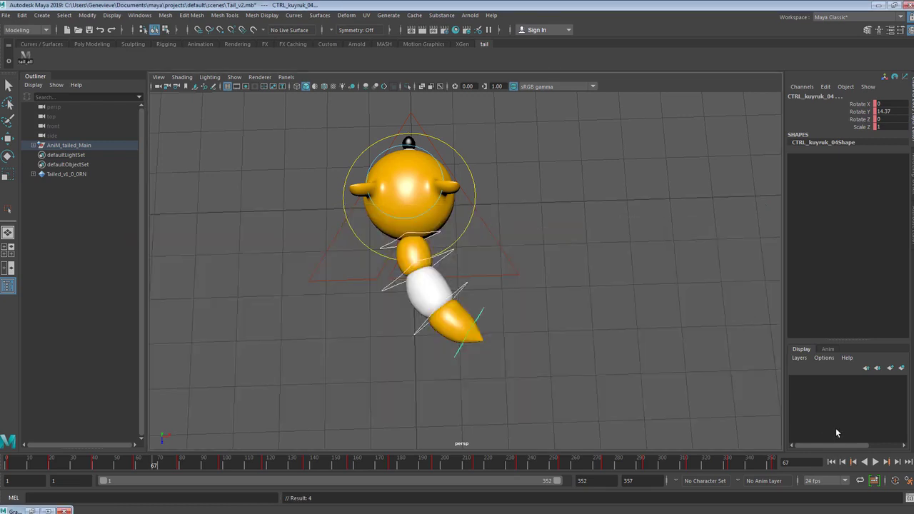
pyautogui.click(878, 463)
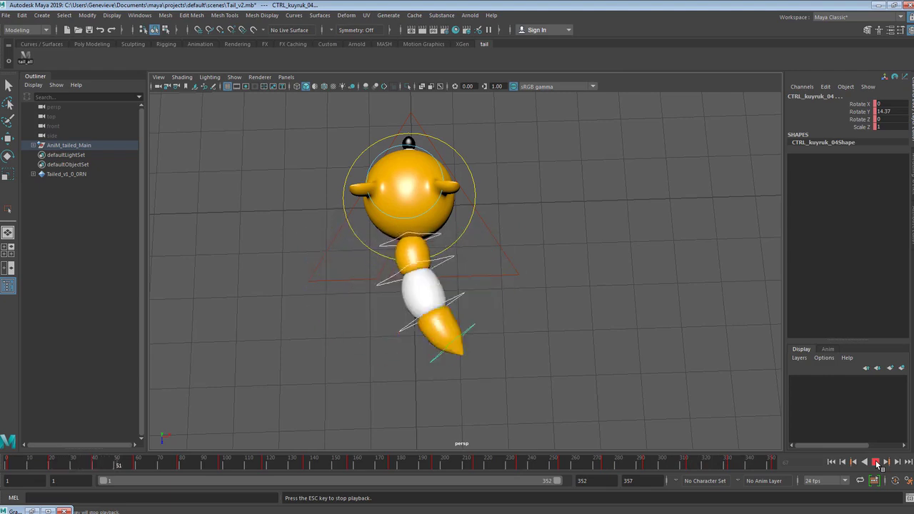
pyautogui.click(877, 464)
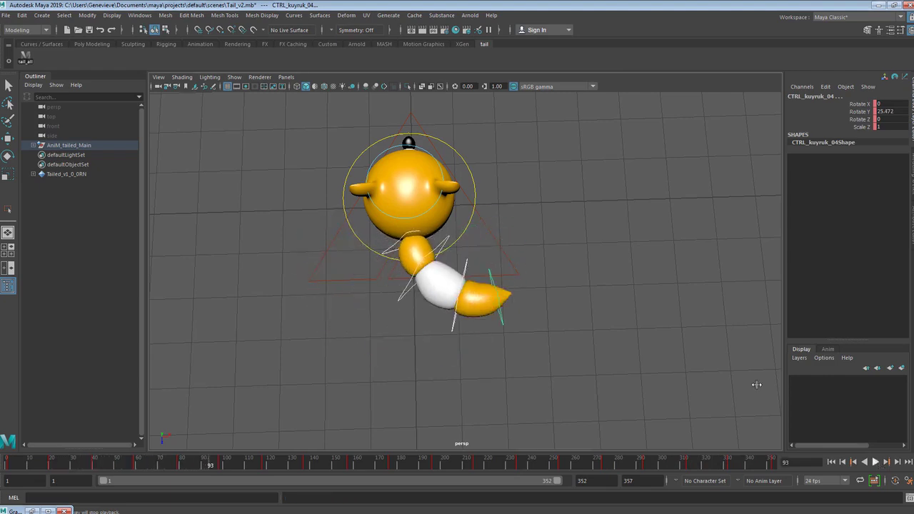
# Step: Save the scene under the new file name Tail_v3.mb
pyautogui.click(5, 15)
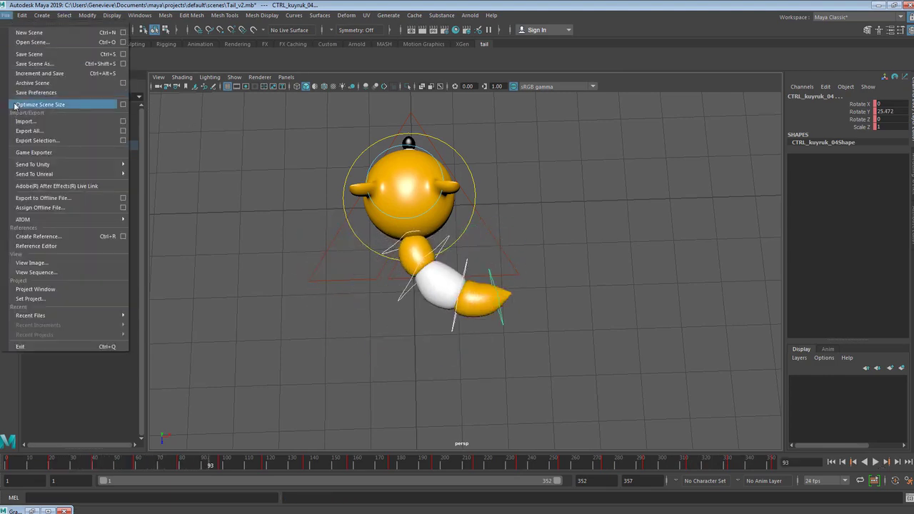
pyautogui.click(35, 66)
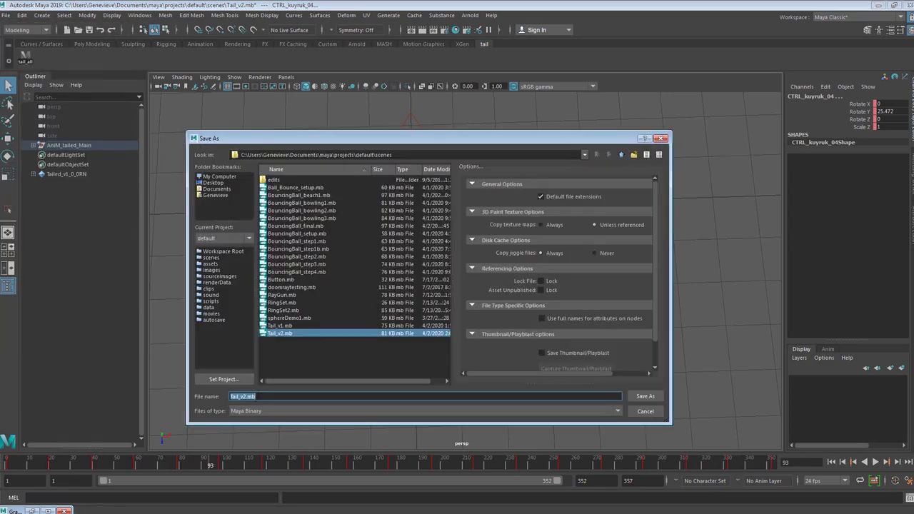
pyautogui.click(247, 397)
pyautogui.press('BackSpace')
pyautogui.write('3')
pyautogui.press('Return')
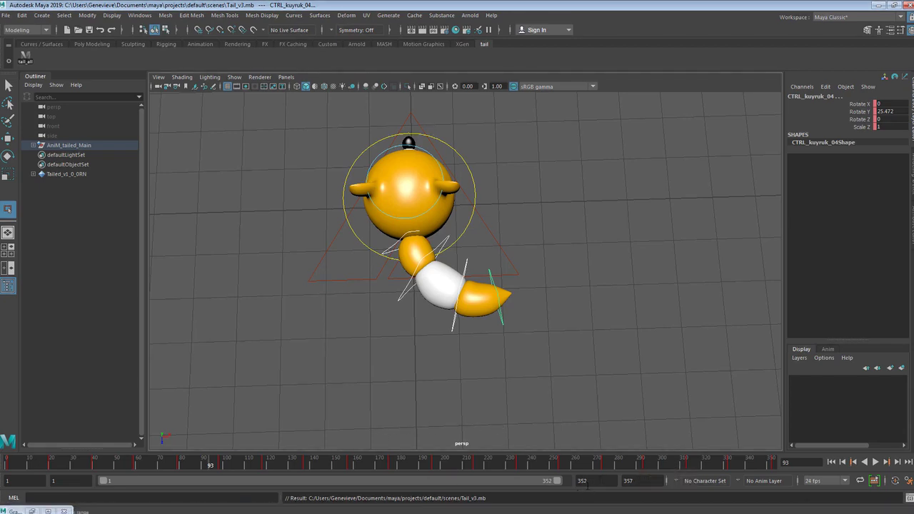
# Step: Extend the animation end and playback range to frame 370, and scrub the timeline to frame 370
pyautogui.click(638, 481)
pyautogui.write('370')
pyautogui.press('Return')
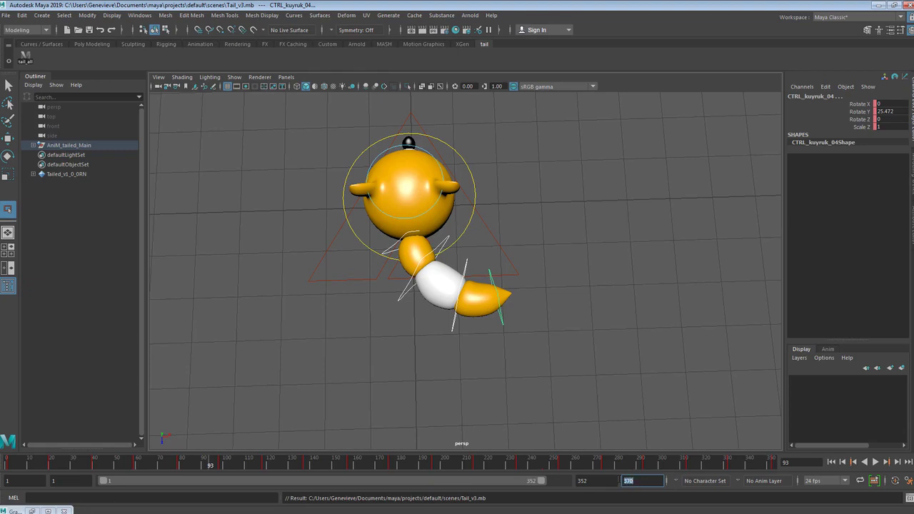
pyautogui.moveTo(544, 481); pyautogui.dragTo(573, 481)
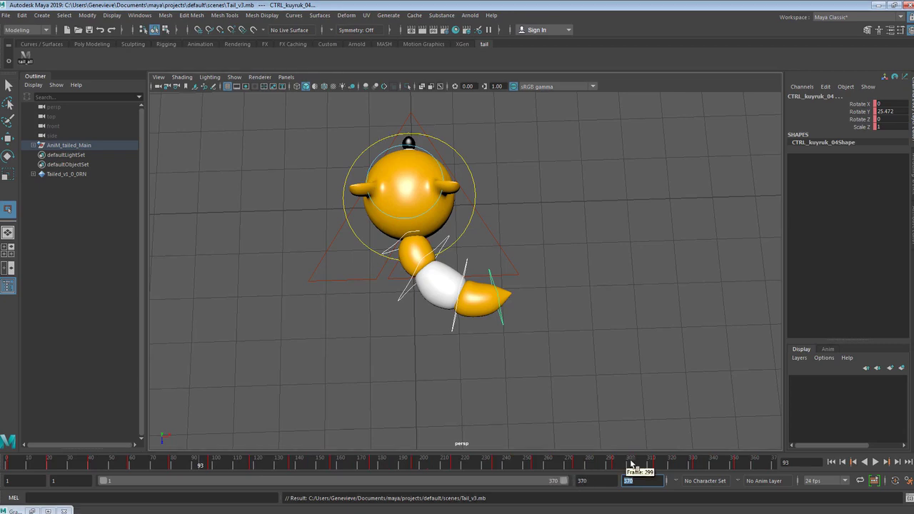
pyautogui.moveTo(641, 464); pyautogui.dragTo(800, 466)
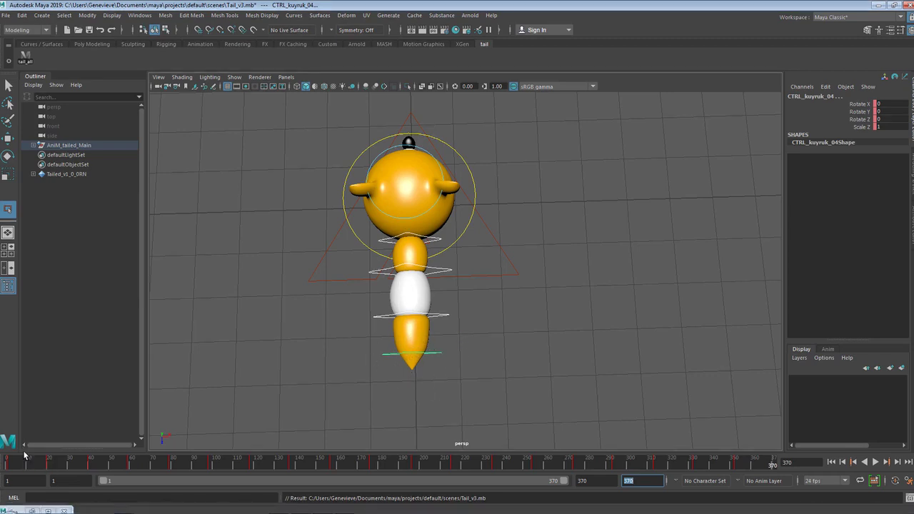
# Step: In the Graph Editor, delay all Rotate Y keys after the first by 2 frames on CTRL_kuyruk_02, CTRL_kuyruk_03 and CTRL_kuyruk_04
pyautogui.click(33, 512)
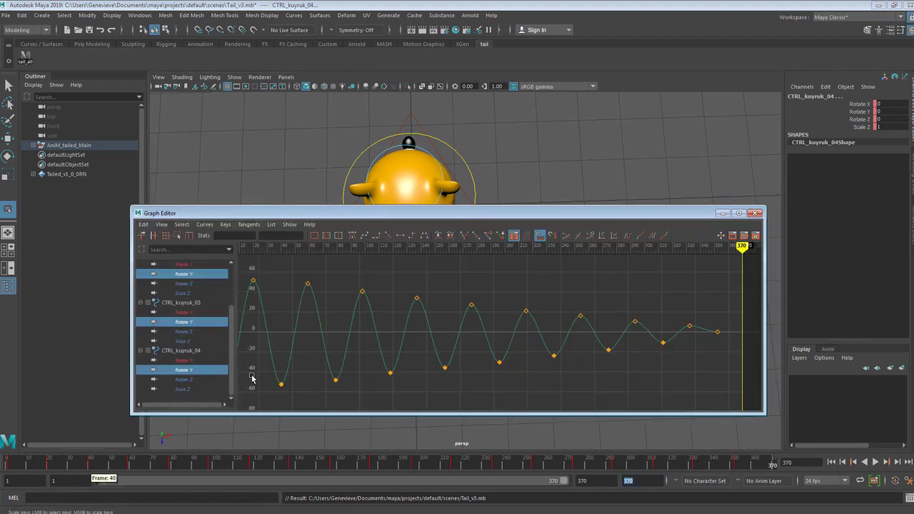
pyautogui.press('f')
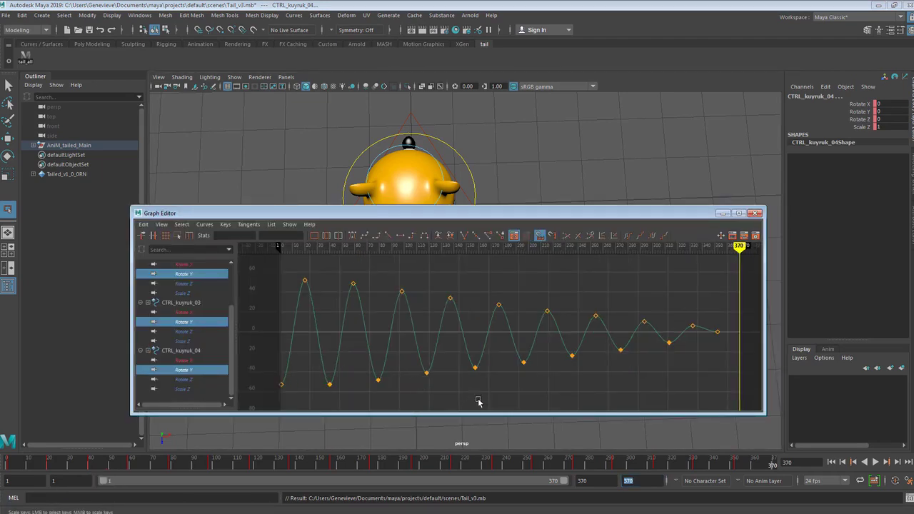
pyautogui.scroll(-3, 500, 396)
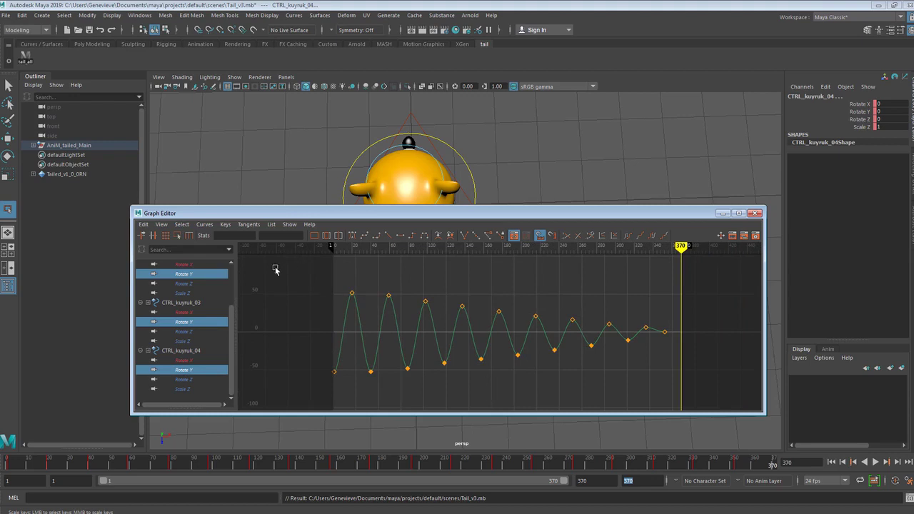
pyautogui.moveTo(232, 322); pyautogui.dragTo(235, 282)
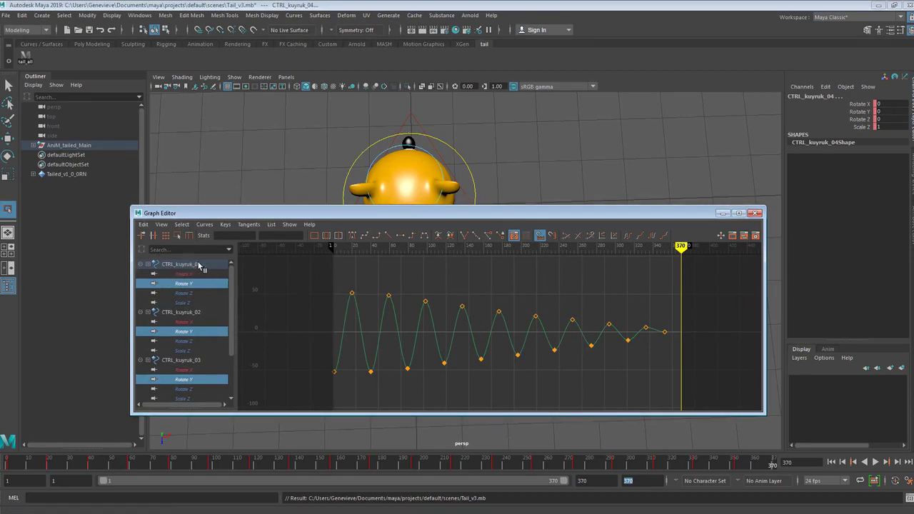
pyautogui.scroll(-2, 228, 300)
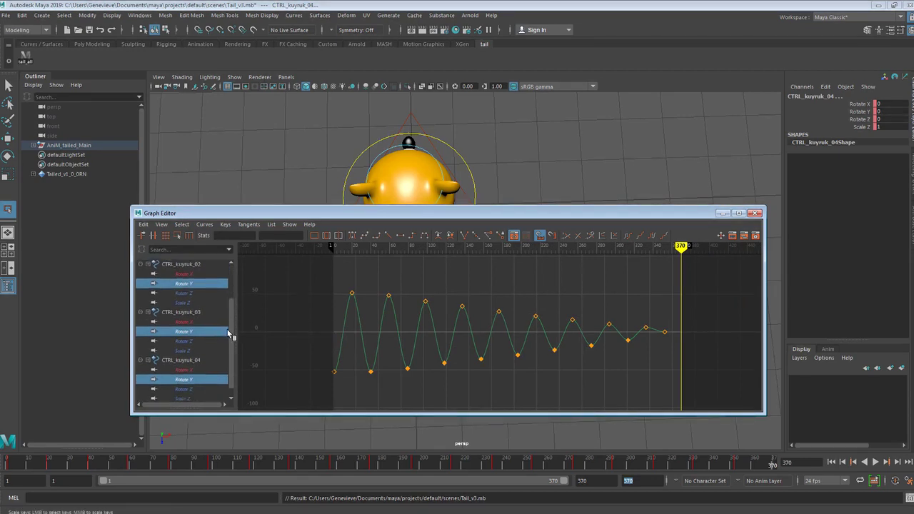
pyautogui.moveTo(229, 323); pyautogui.dragTo(230, 281)
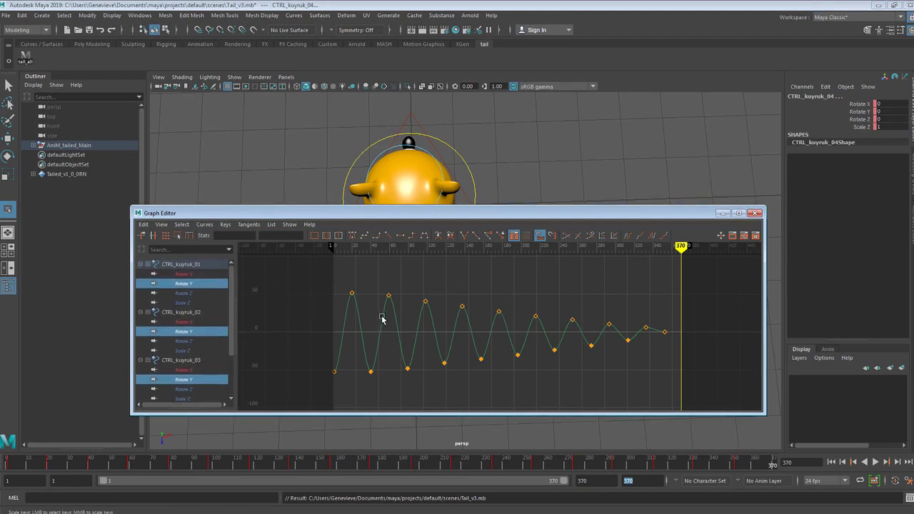
pyautogui.keyDown('ctrl'); pyautogui.click(207, 285); pyautogui.keyUp('ctrl')
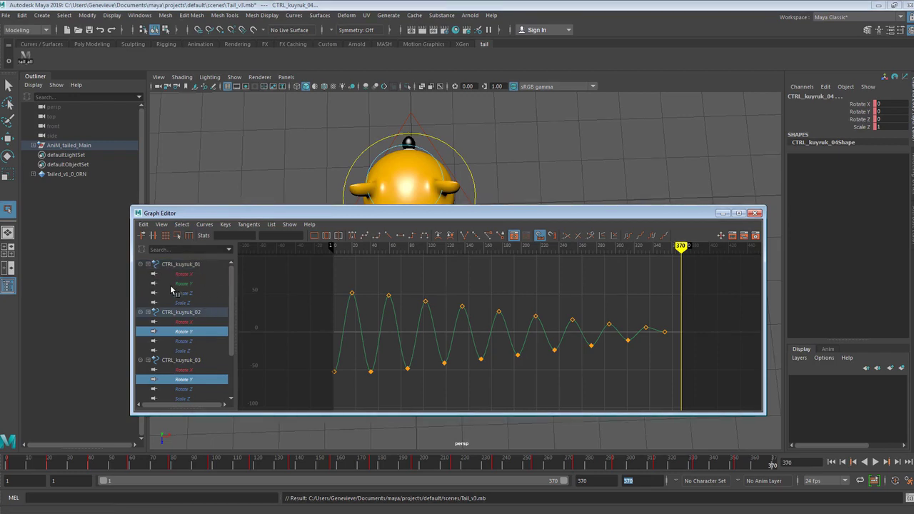
pyautogui.scroll(-4, 233, 286)
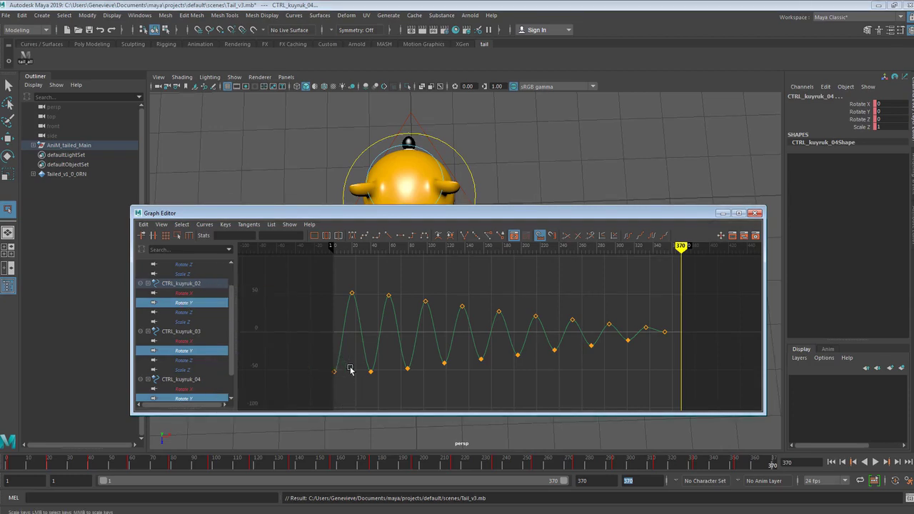
pyautogui.moveTo(345, 405); pyautogui.dragTo(686, 266)
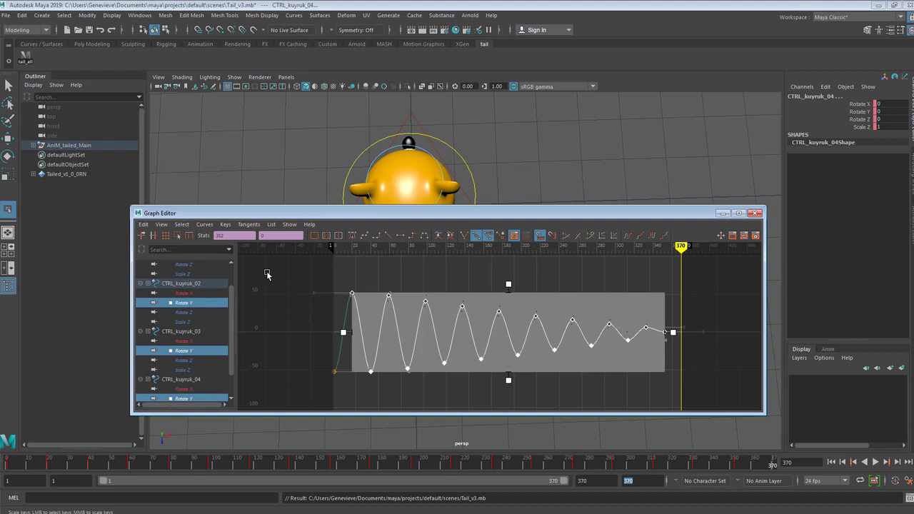
pyautogui.press('q')
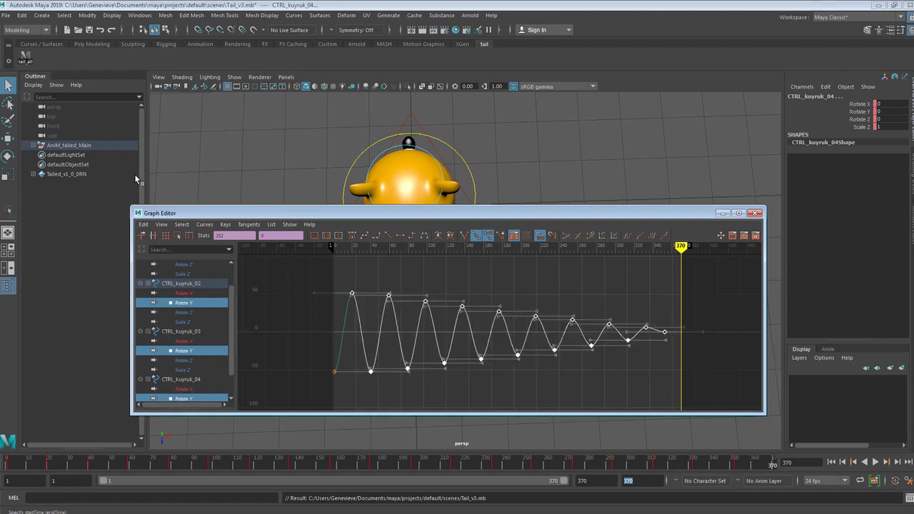
pyautogui.doubleClick(234, 235)
pyautogui.press('Return')
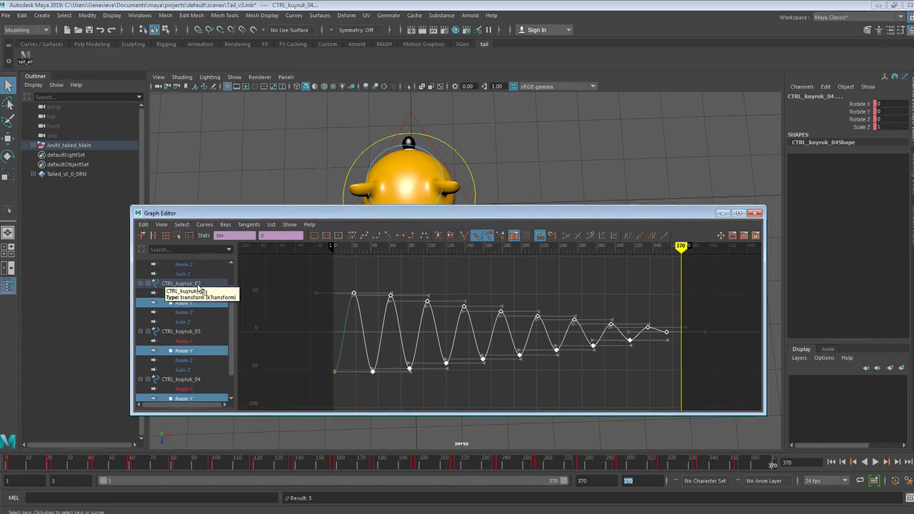
# Step: Delay all Rotate Y keys after the first by another 2 frames on CTRL_kuyruk_03 and CTRL_kuyruk_04 only
pyautogui.keyDown('ctrl'); pyautogui.click(206, 305); pyautogui.keyUp('ctrl')
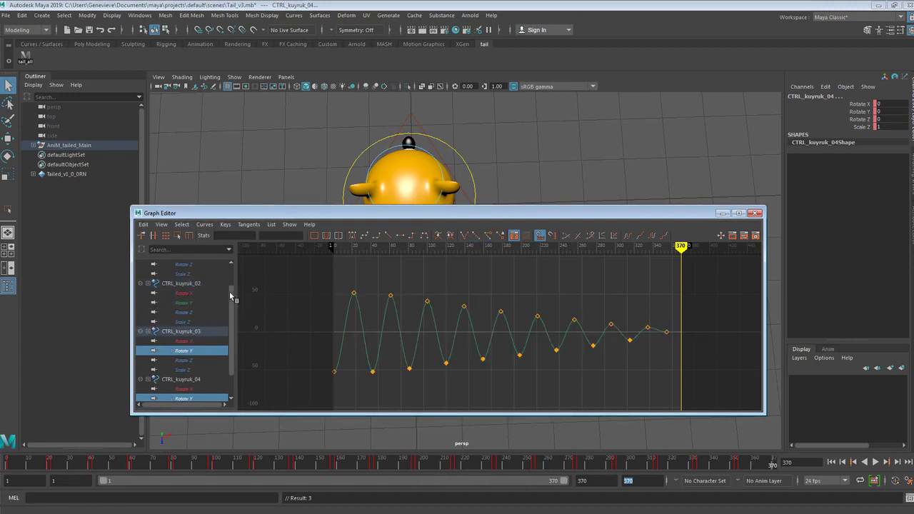
pyautogui.moveTo(229, 291); pyautogui.dragTo(231, 313)
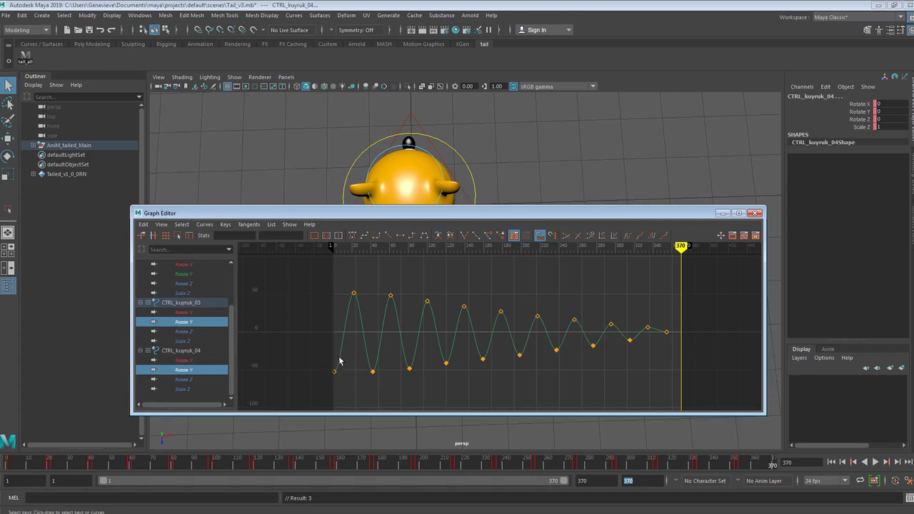
pyautogui.moveTo(349, 275); pyautogui.dragTo(719, 393)
pyautogui.doubleClick(243, 238)
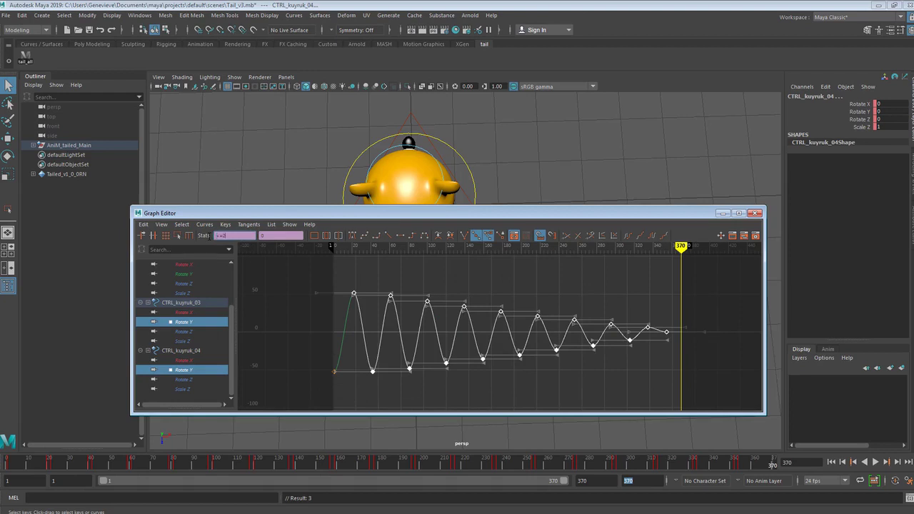
pyautogui.press('Return')
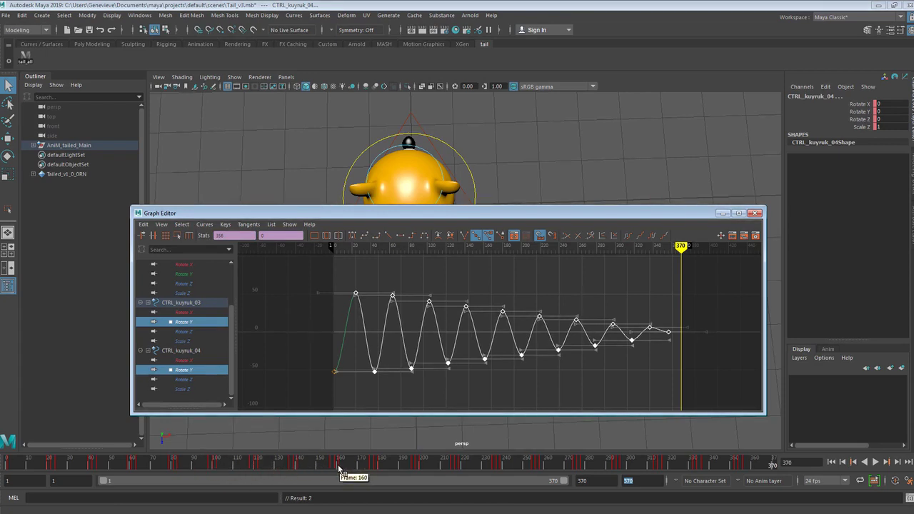
# Step: Delay all Rotate Y keys after the first by another 2 frames (+=2) on CTRL_kuyruk_04 only
pyautogui.keyDown('ctrl'); pyautogui.click(199, 320); pyautogui.keyUp('ctrl')
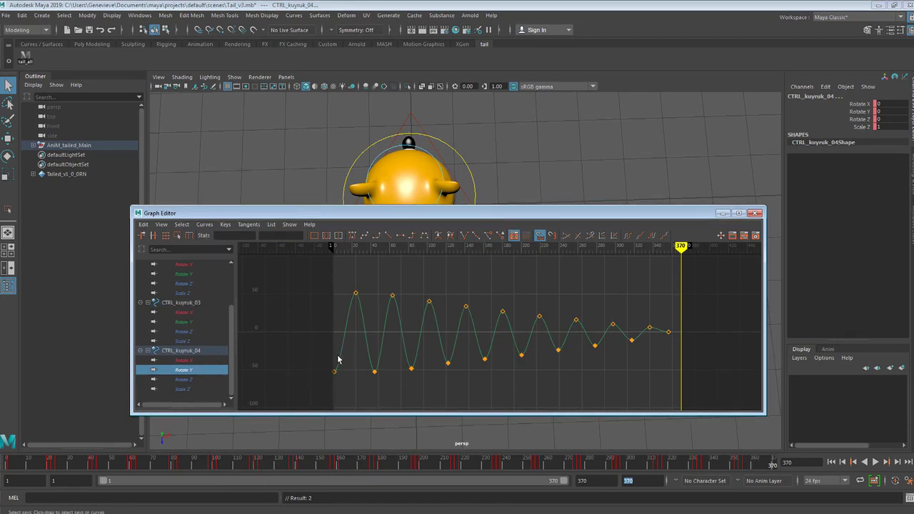
pyautogui.moveTo(353, 396); pyautogui.dragTo(704, 282)
pyautogui.moveTo(231, 235); pyautogui.dragTo(204, 235)
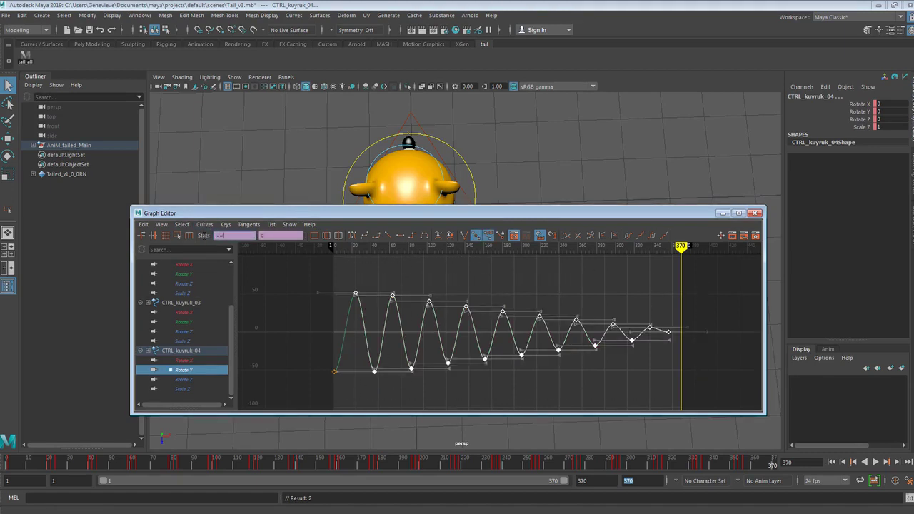
pyautogui.write('+=2')
pyautogui.press('Return')
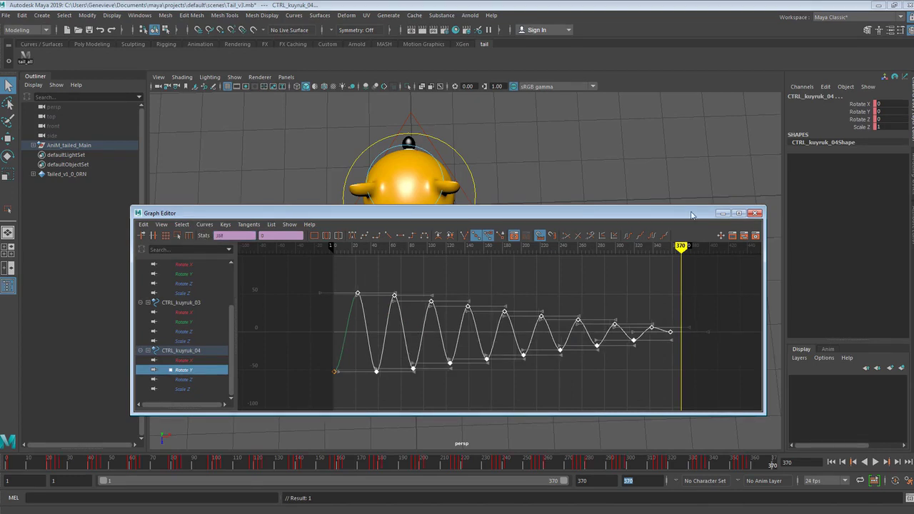
# Step: Play back the offset tail swing with the Graph Editor minimized, and restore the Graph Editor
pyautogui.click(722, 215)
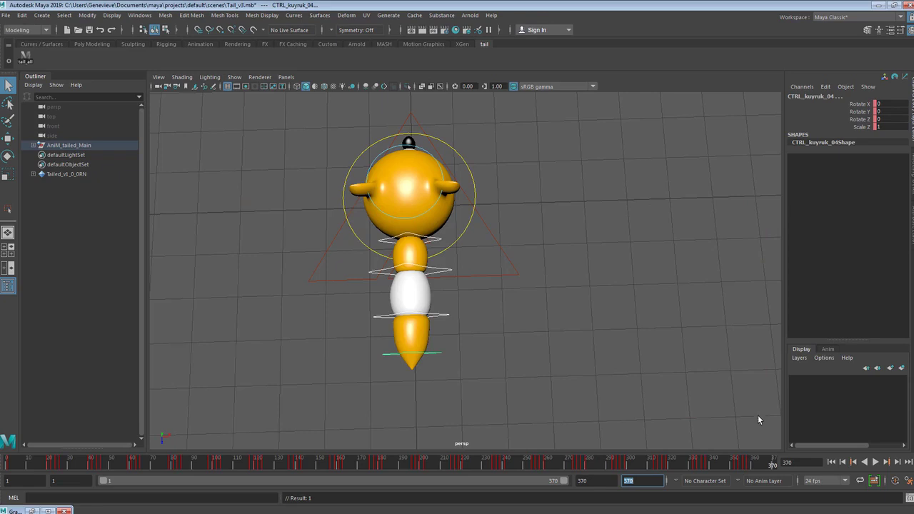
pyautogui.click(876, 462)
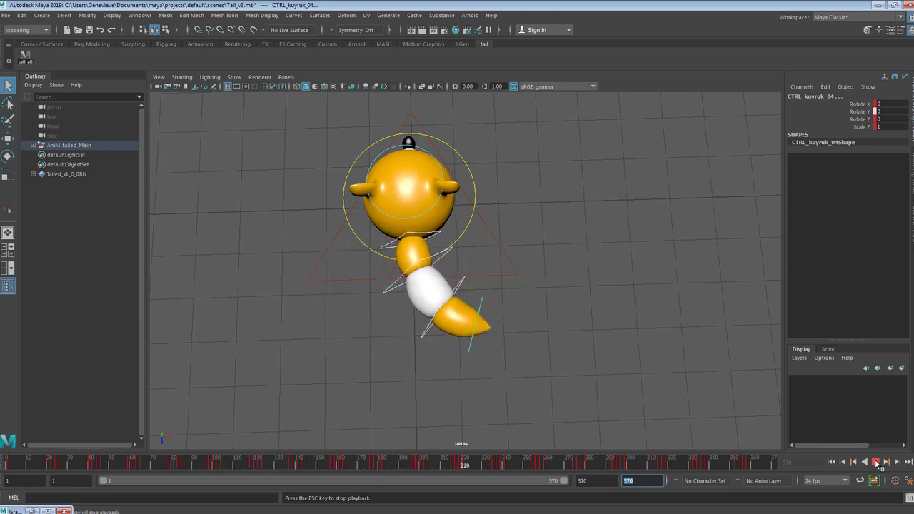
pyautogui.click(878, 464)
pyautogui.click(27, 512)
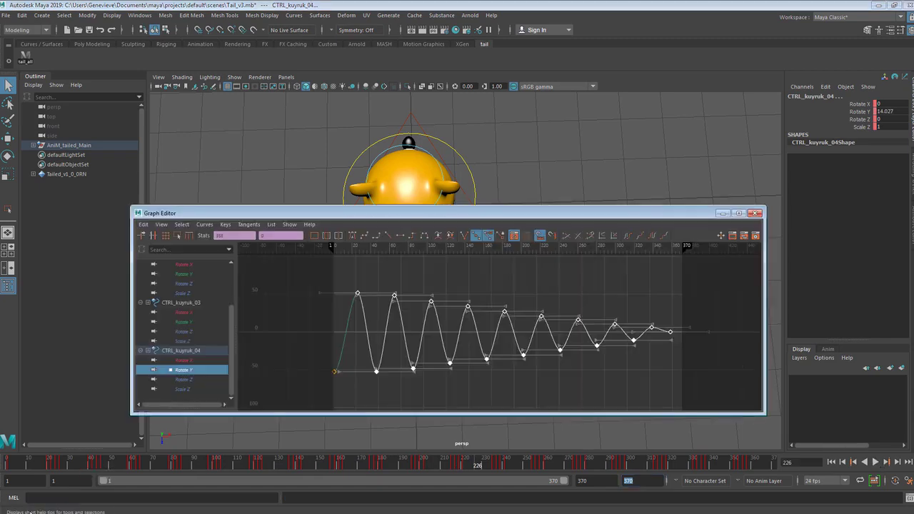
# Step: Delay all Rotate Y keys after the first by another 3 frames on CTRL_kuyruk_03 and CTRL_kuyruk_04
pyautogui.keyDown('ctrl'); pyautogui.click(190, 323); pyautogui.keyUp('ctrl')
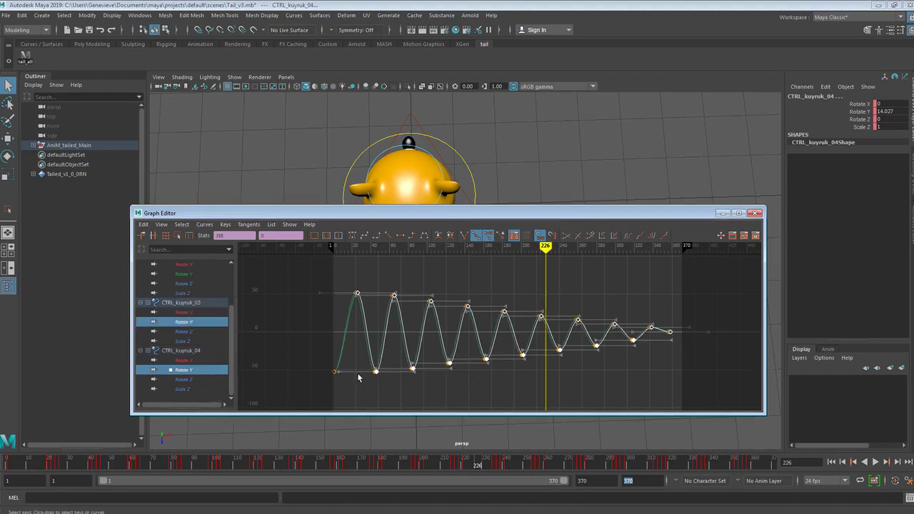
pyautogui.moveTo(350, 393); pyautogui.dragTo(706, 258)
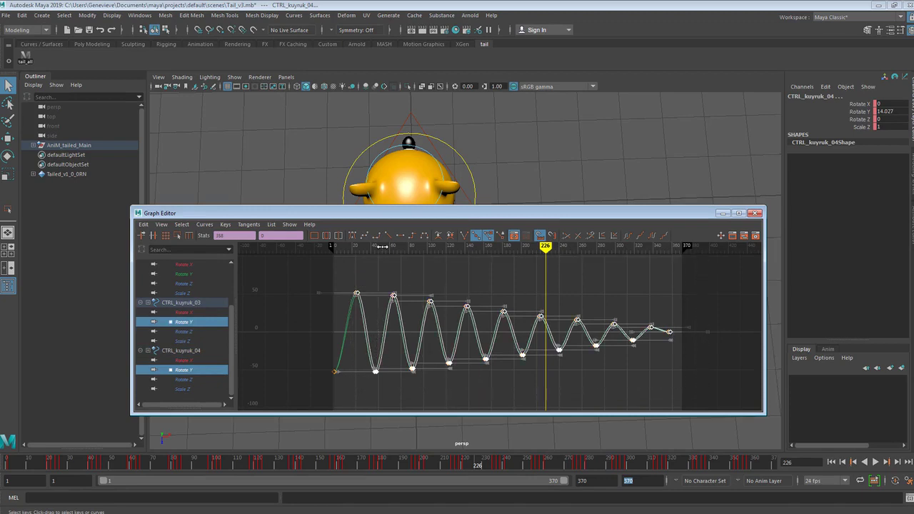
pyautogui.click(235, 236)
pyautogui.press('Return')
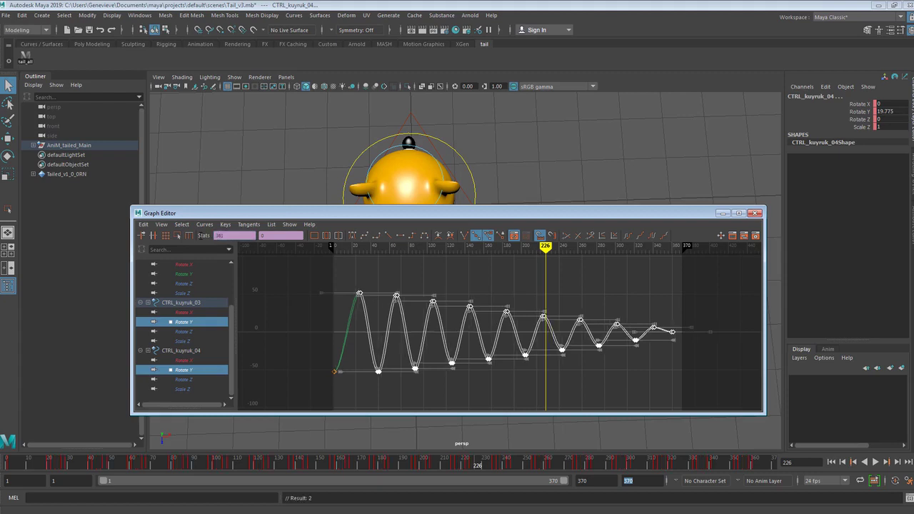
pyautogui.click(558, 290)
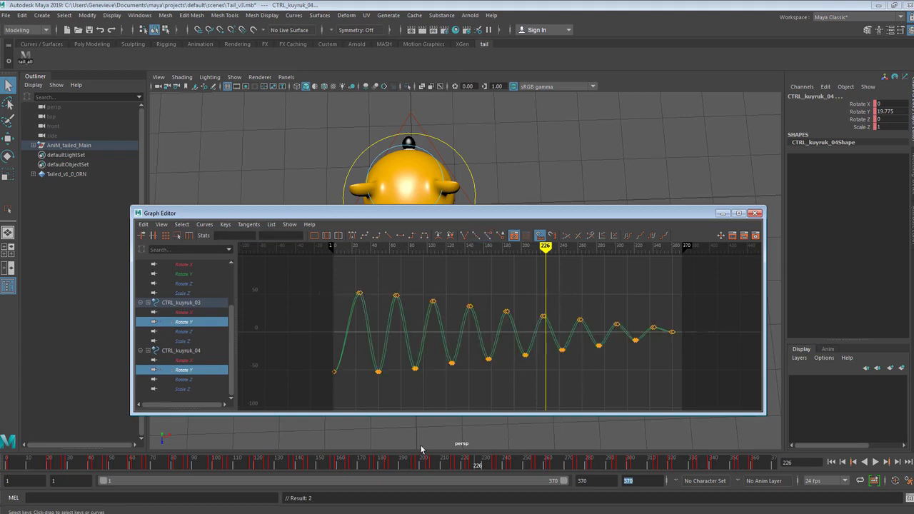
# Step: Play back the tail swing with the Graph Editor minimized to check the offset, and restore the Graph Editor
pyautogui.click(722, 214)
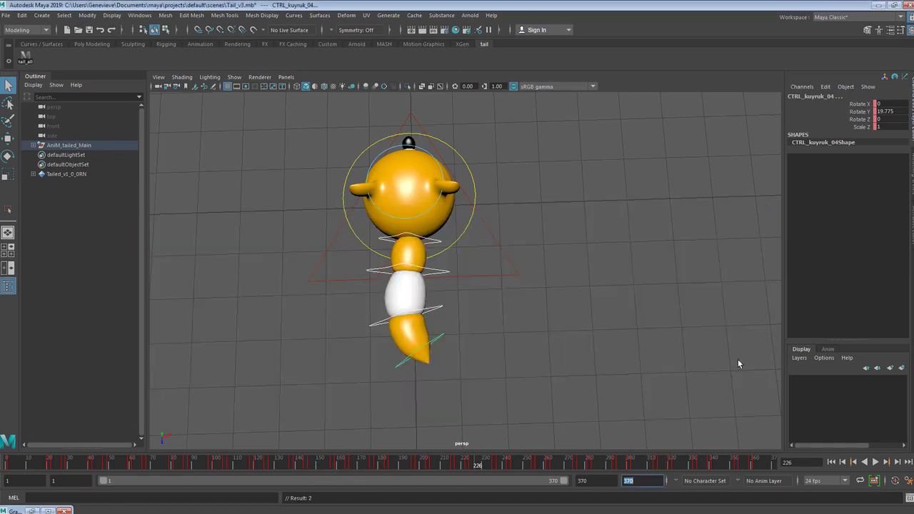
pyautogui.click(876, 463)
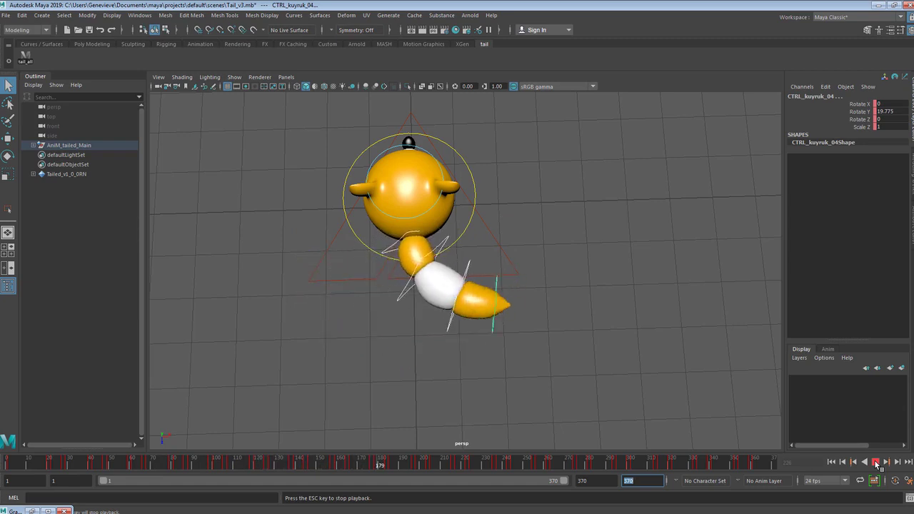
pyautogui.click(876, 463)
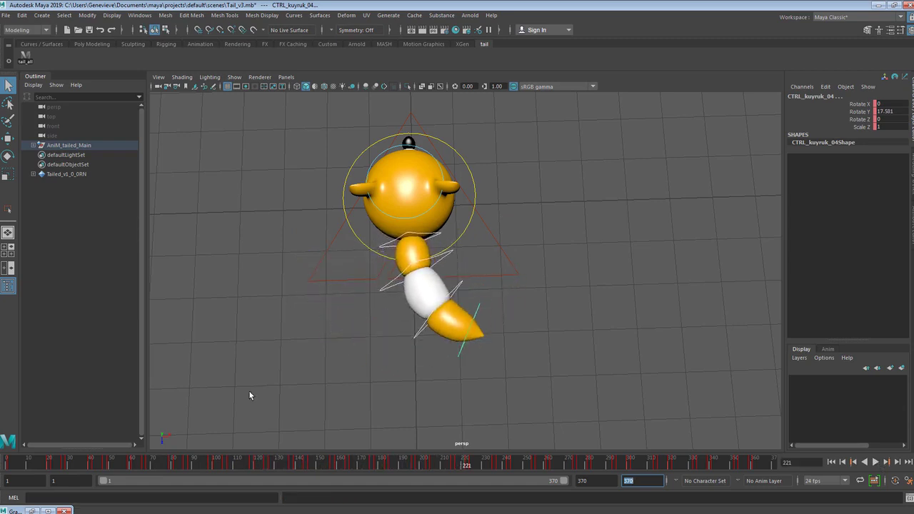
pyautogui.click(31, 510)
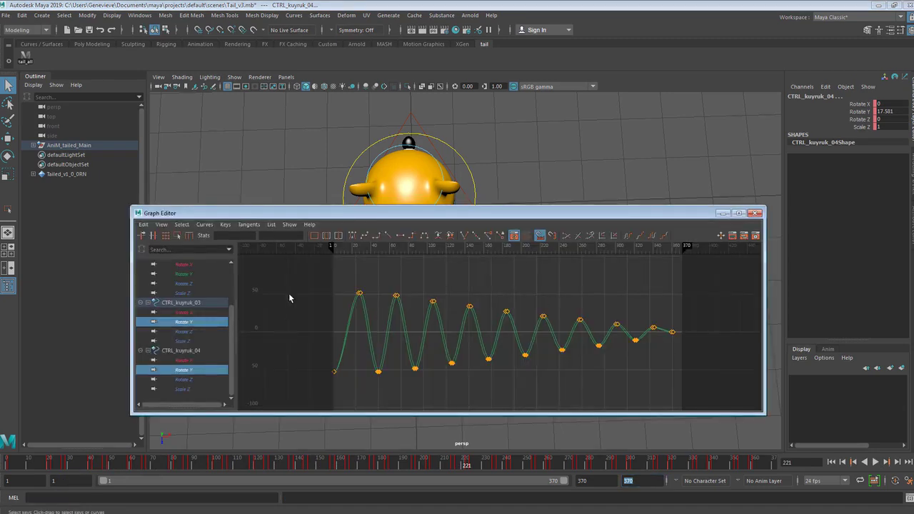
# Step: Delay all Rotate Y keys after the first by 4 frames (+=4) on CTRL_kuyruk_02, CTRL_kuyruk_03 and CTRL_kuyruk_04
pyautogui.keyDown('ctrl'); pyautogui.click(190, 276); pyautogui.keyUp('ctrl')
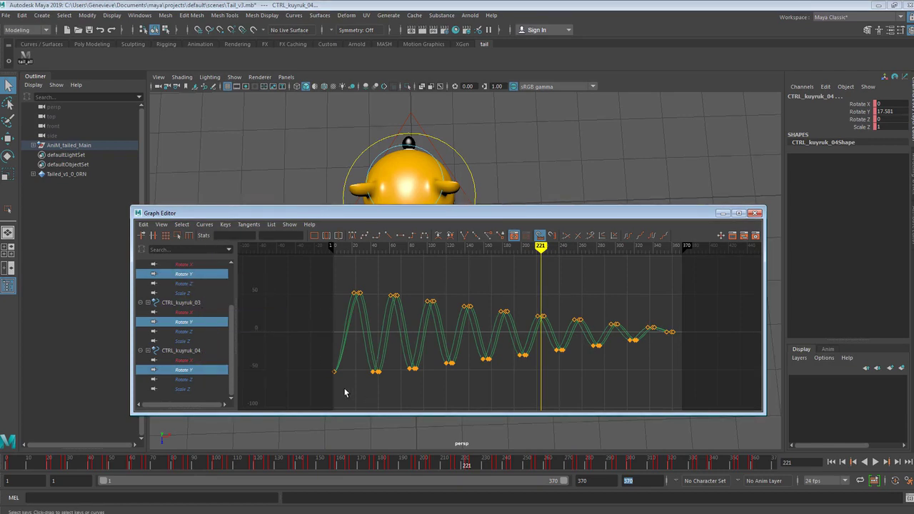
pyautogui.moveTo(413, 293); pyautogui.dragTo(688, 268)
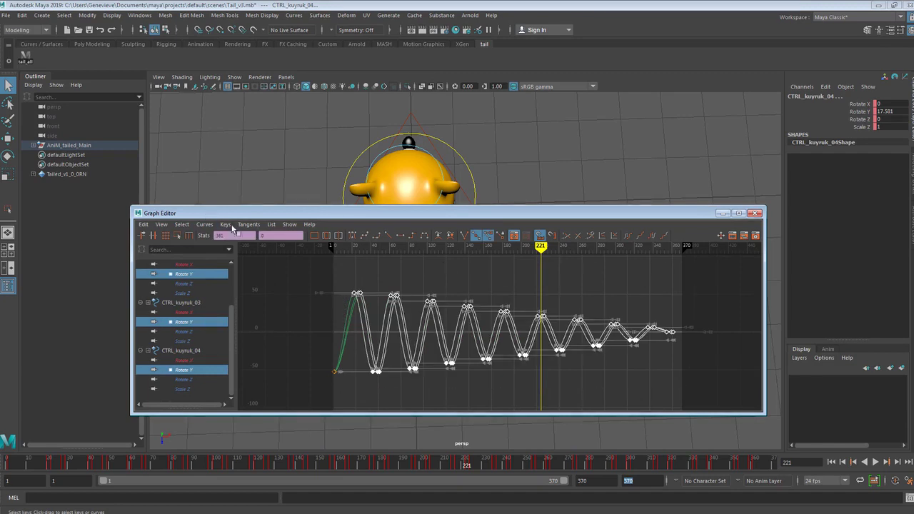
pyautogui.doubleClick(235, 236)
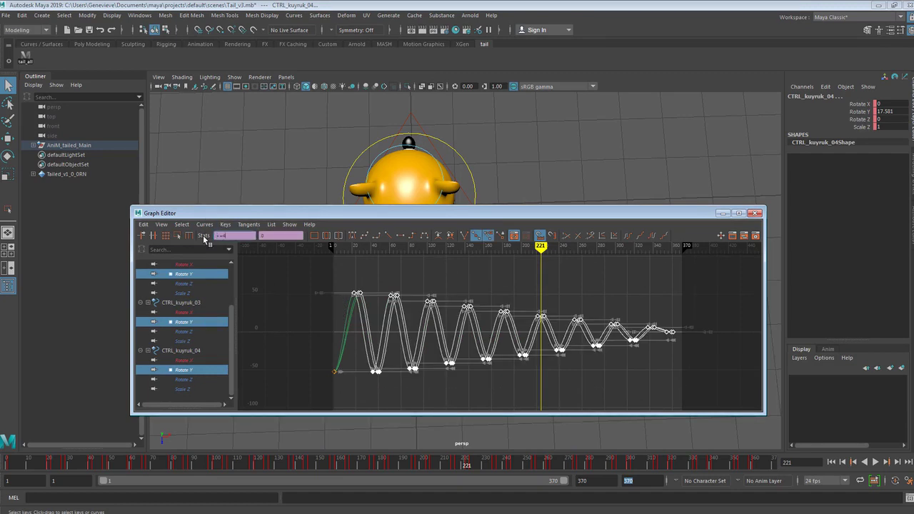
pyautogui.press('Return')
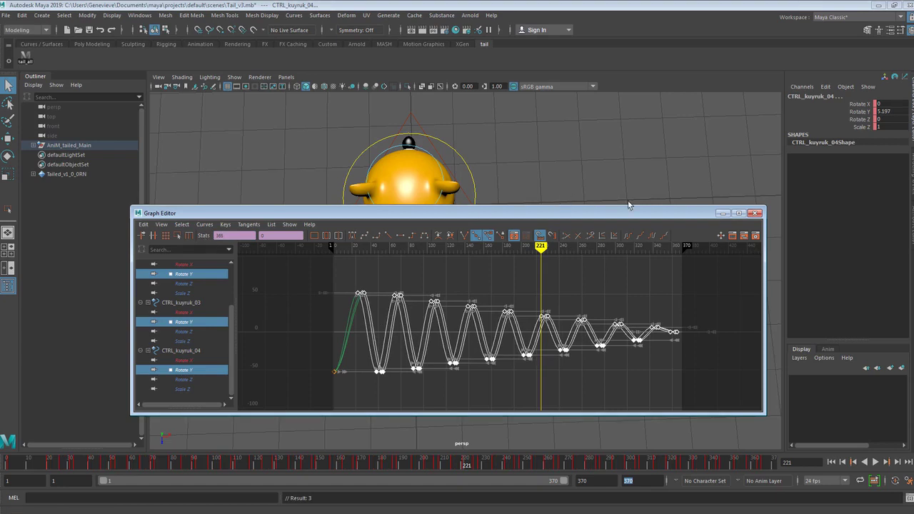
# Step: Minimize the Graph Editor and play back the tail swing to review the overlapping motion, stopping playback at the end of the review
pyautogui.click(724, 214)
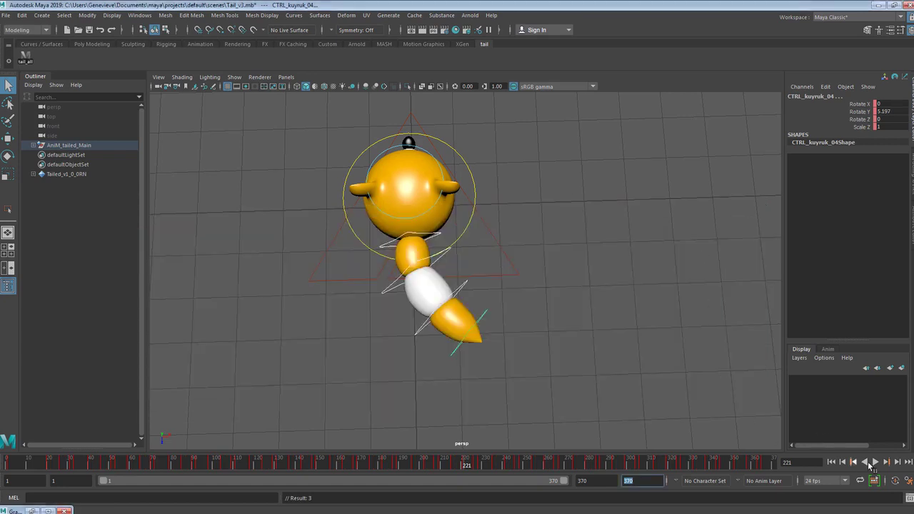
pyautogui.click(876, 462)
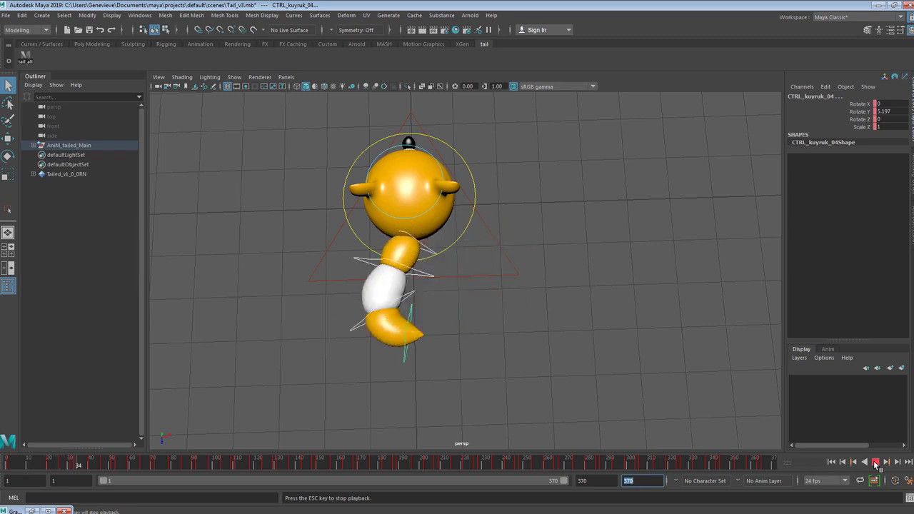
pyautogui.click(876, 462)
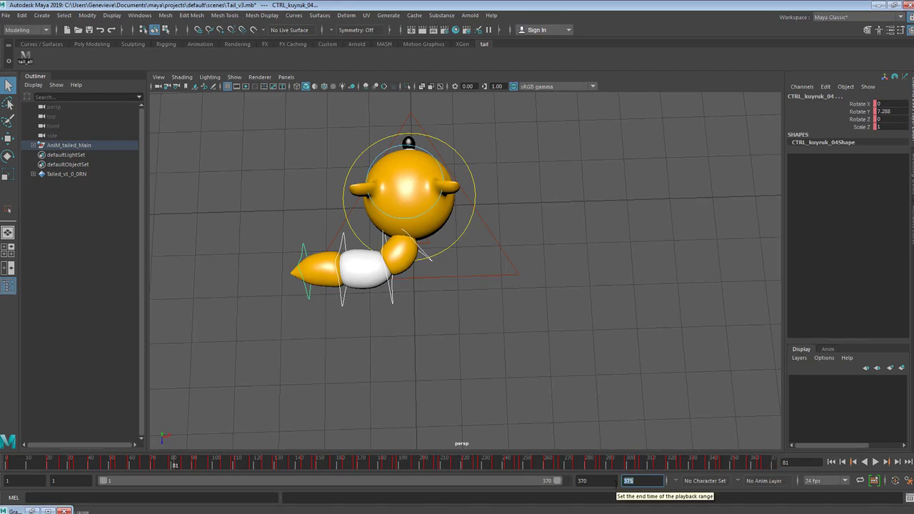
# Step: Extend the animation and playback range to end at frame 375, and scrub to the last frame
pyautogui.moveTo(560, 482); pyautogui.dragTo(567, 483)
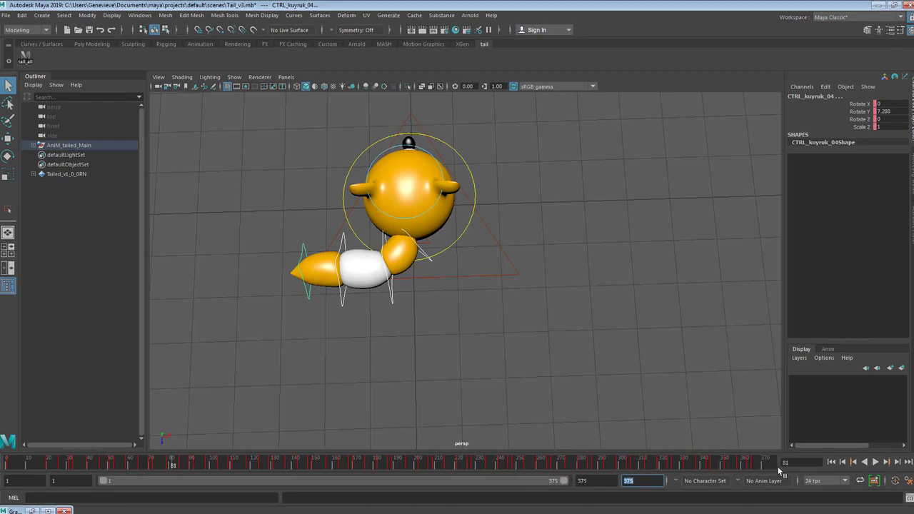
pyautogui.moveTo(756, 467); pyautogui.dragTo(777, 469)
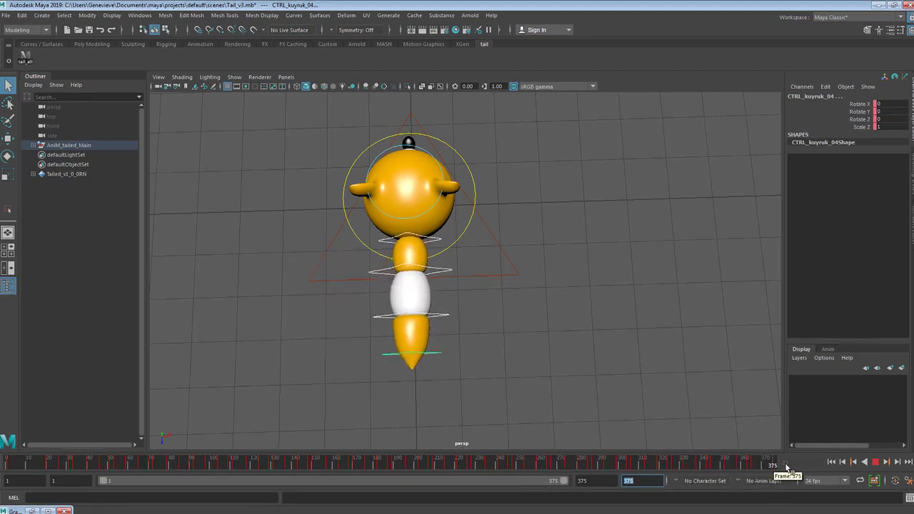
# Step: Save the scene as a new version named Tail_v4.mb in the default project's scenes folder
pyautogui.click(6, 15)
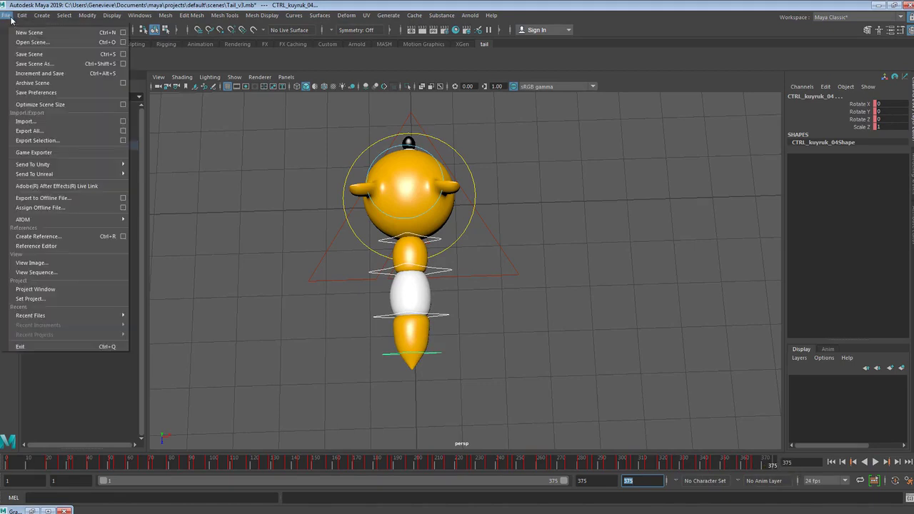
pyautogui.click(23, 63)
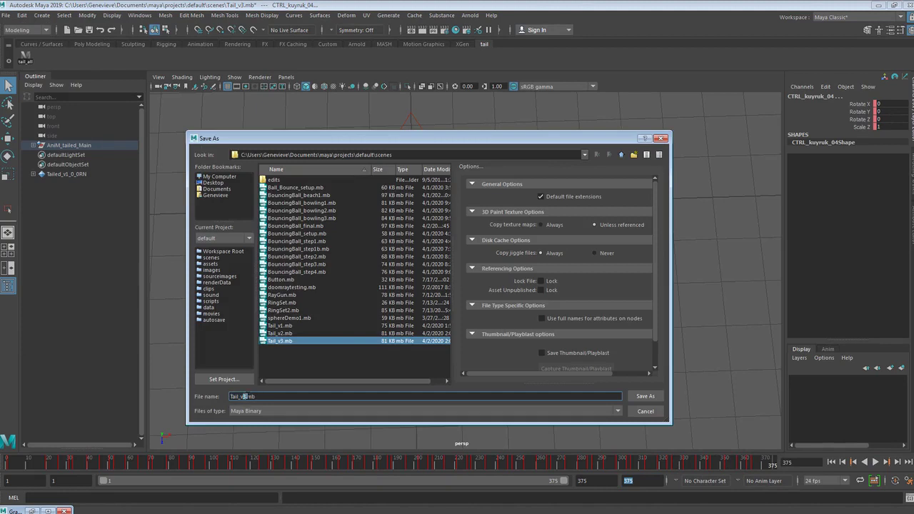
pyautogui.write('4')
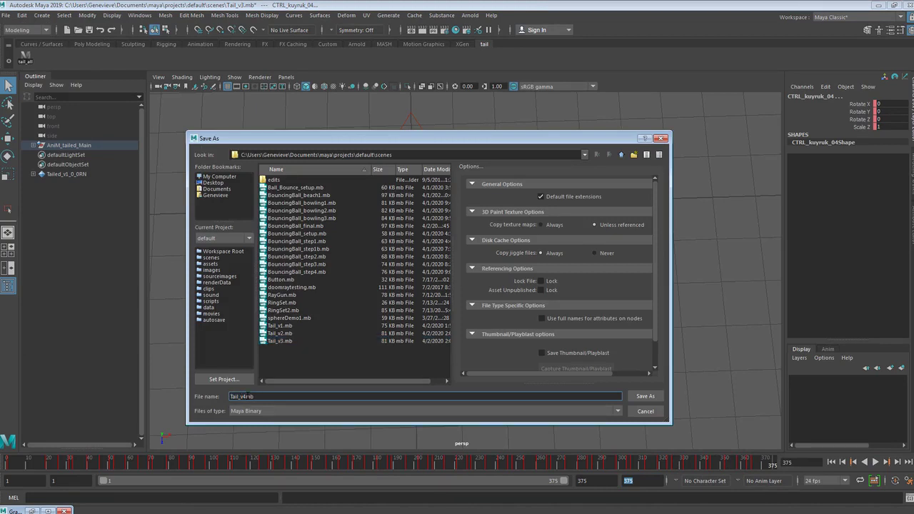
pyautogui.press('Return')
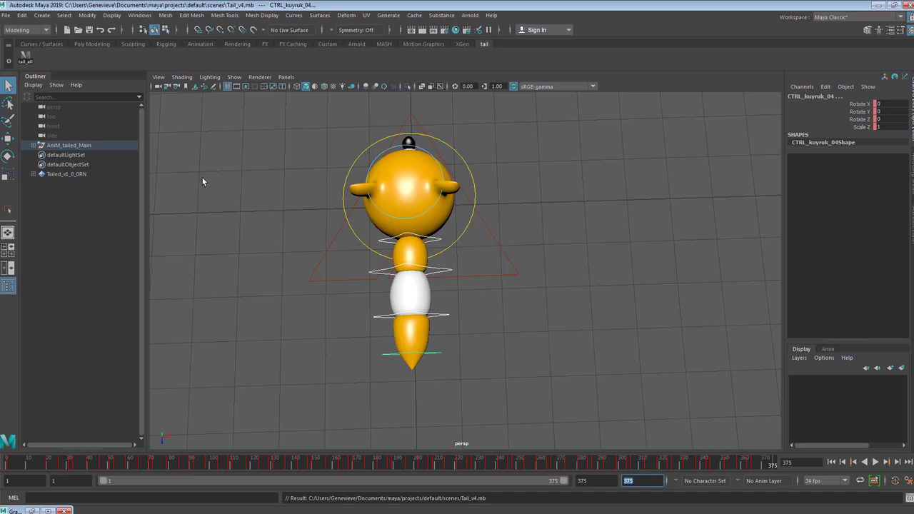
# Step: Hide the NURBS curves and the HUD in the perspective view
pyautogui.click(235, 77)
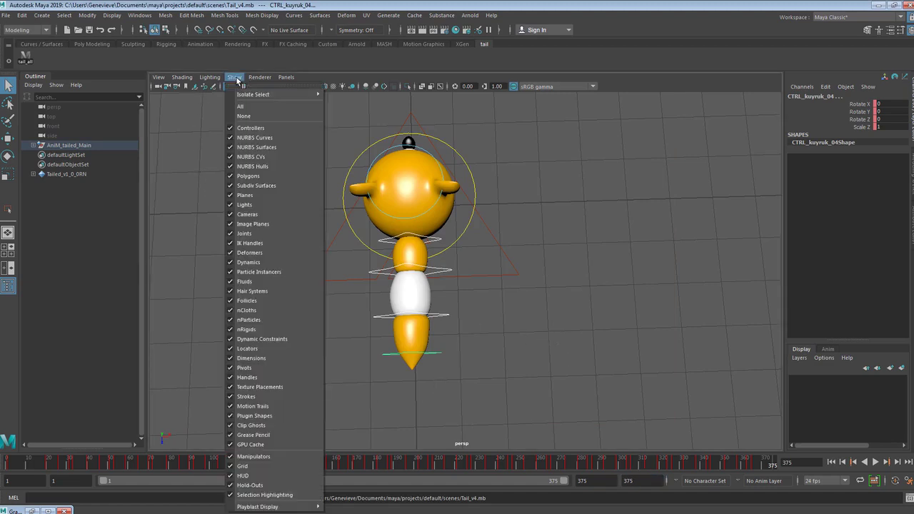
pyautogui.click(231, 140)
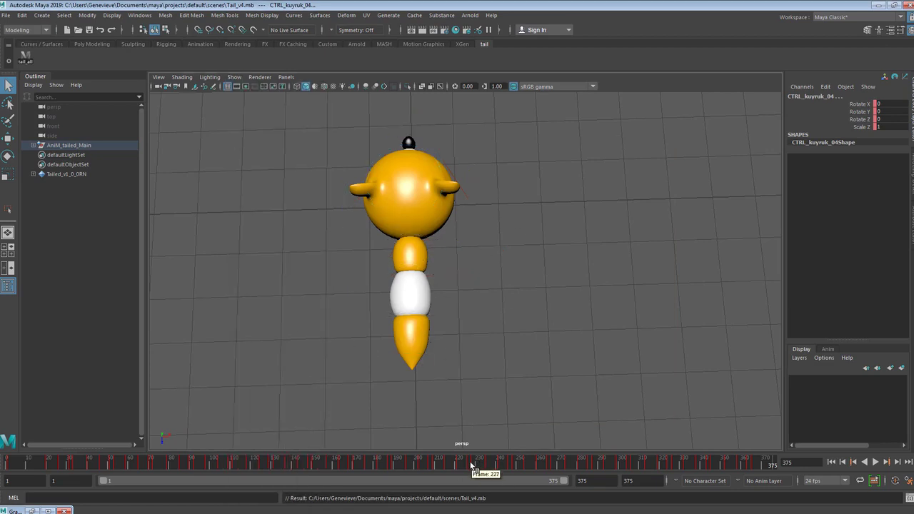
pyautogui.click(234, 77)
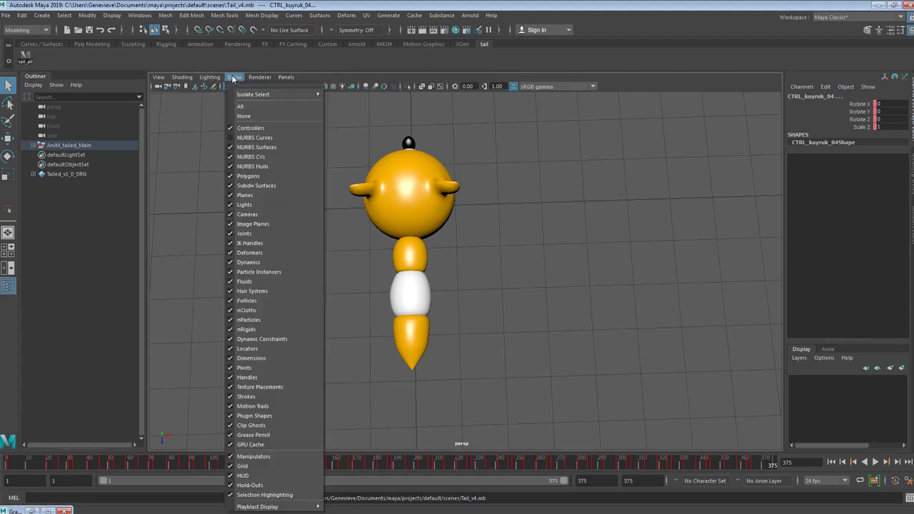
pyautogui.click(231, 476)
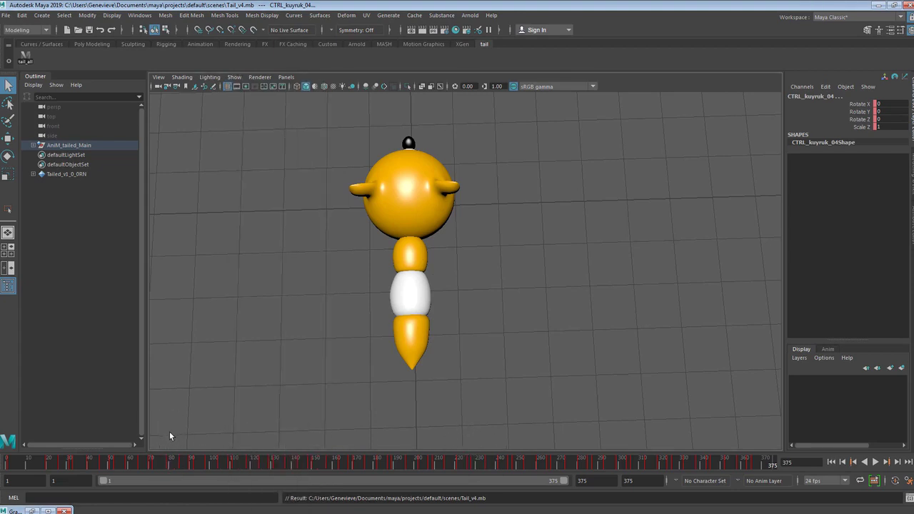
# Step: Create a playblast of the animation, saving it to a movie file named tail_exercise
pyautogui.rightClick(430, 465)
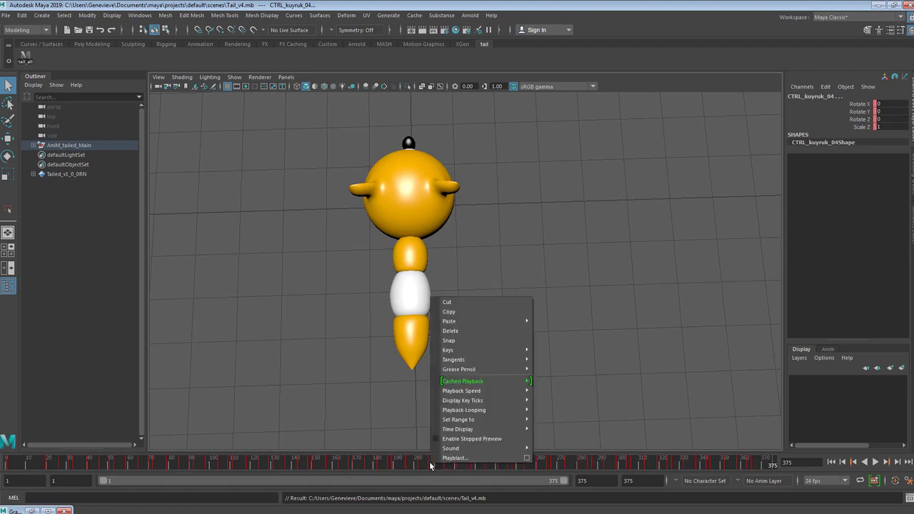
pyautogui.click(527, 459)
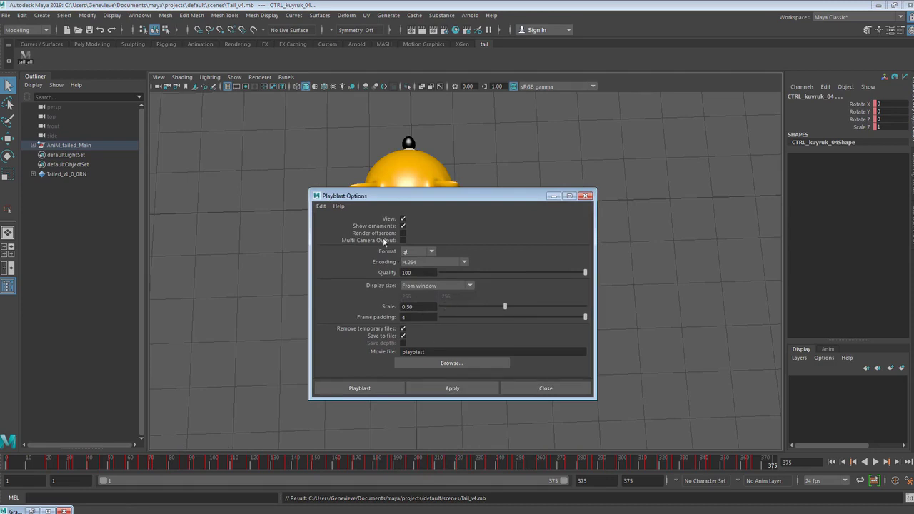
pyautogui.moveTo(440, 352); pyautogui.dragTo(404, 352)
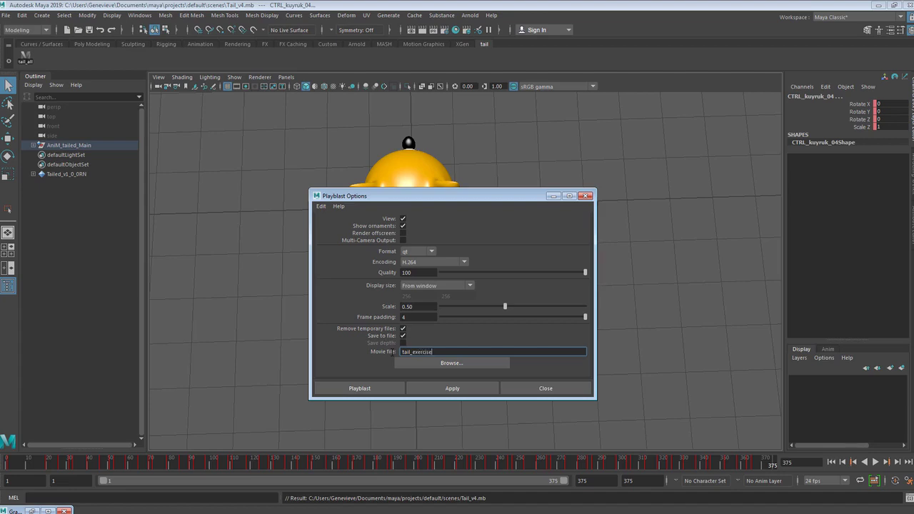
pyautogui.click(386, 392)
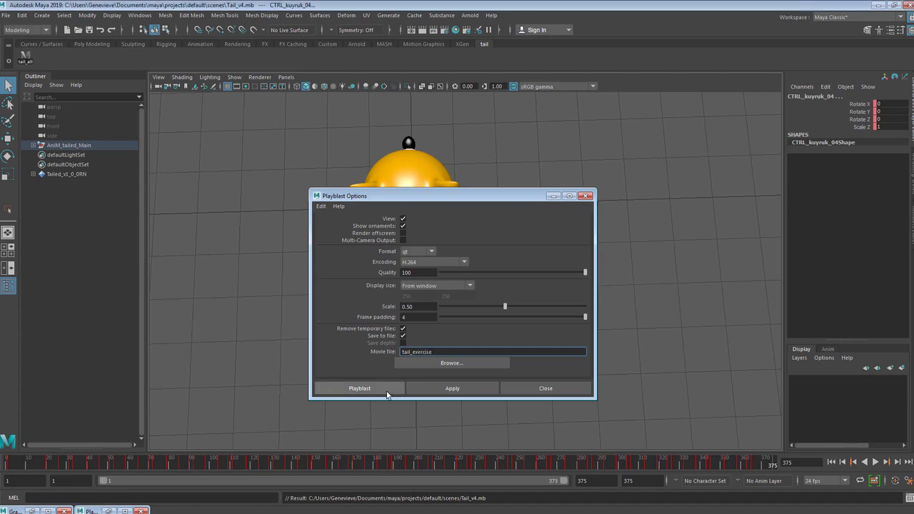